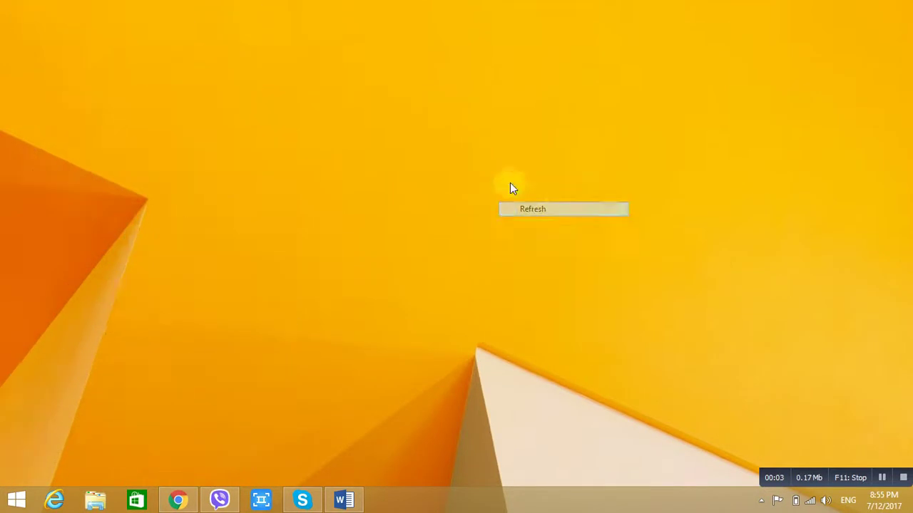
Refresh the desktop repeatedly from its right-click menu.
left_click(527, 210)
right_click(490, 186)
left_click(531, 223)
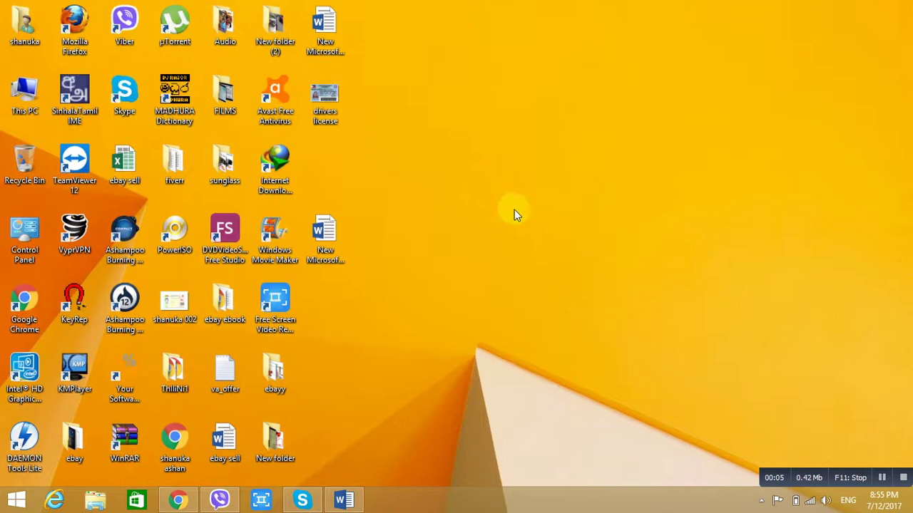
right_click(467, 169)
left_click(501, 202)
right_click(483, 165)
left_click(515, 206)
right_click(485, 177)
left_click(510, 214)
right_click(473, 176)
left_click(513, 215)
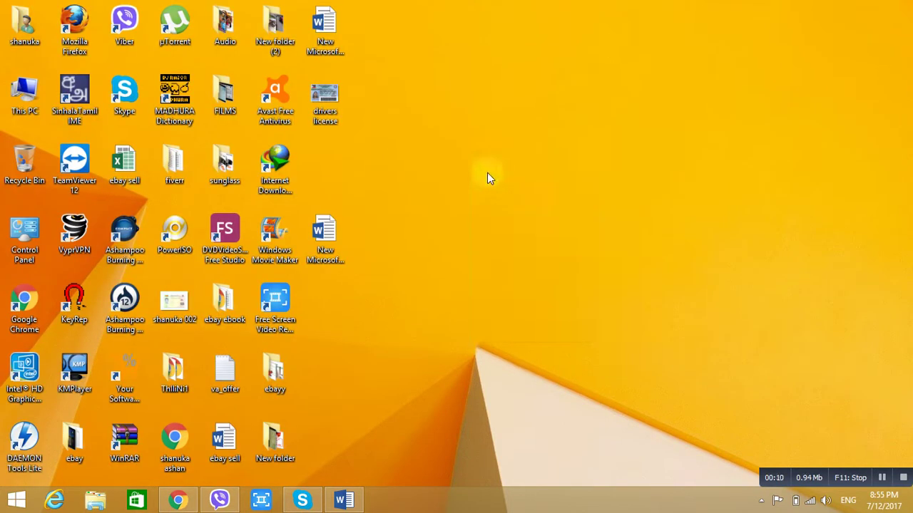
right_click(489, 175)
left_click(519, 221)
right_click(483, 178)
left_click(516, 216)
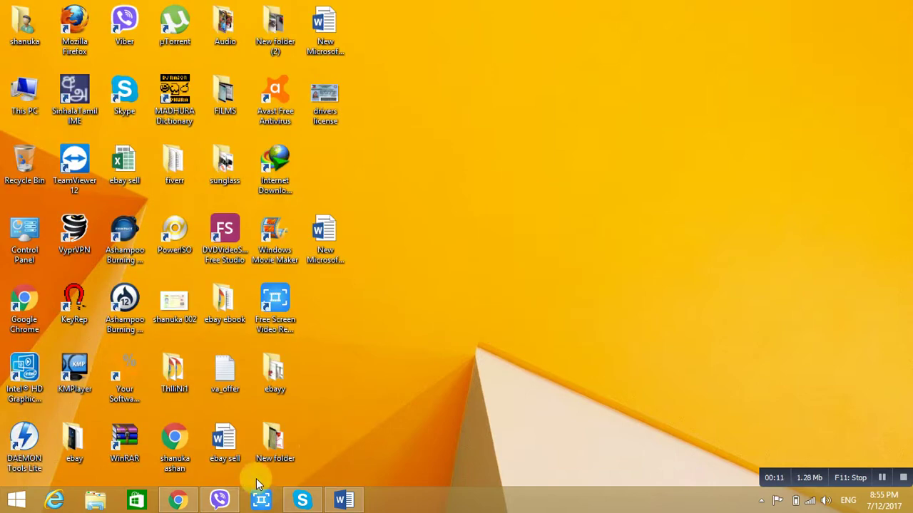
left_click(188, 502)
left_click(153, 9)
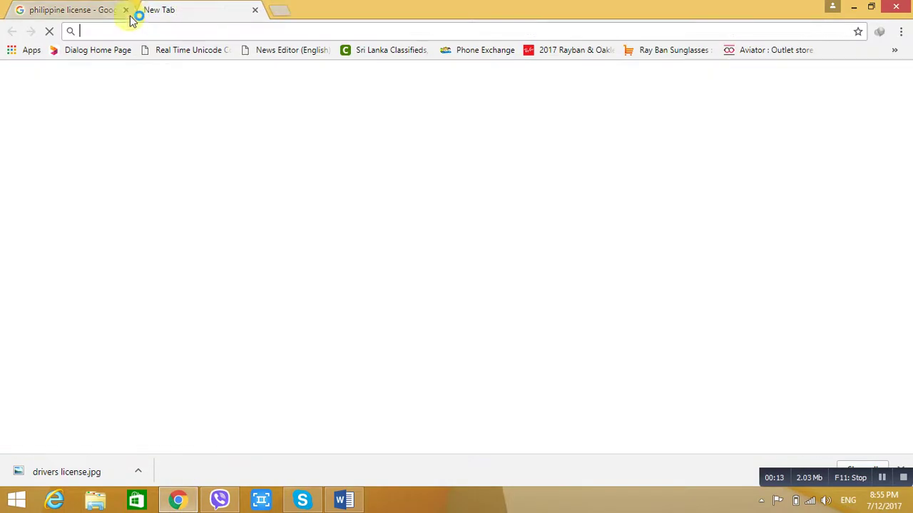
left_click(127, 10)
type("google.com")
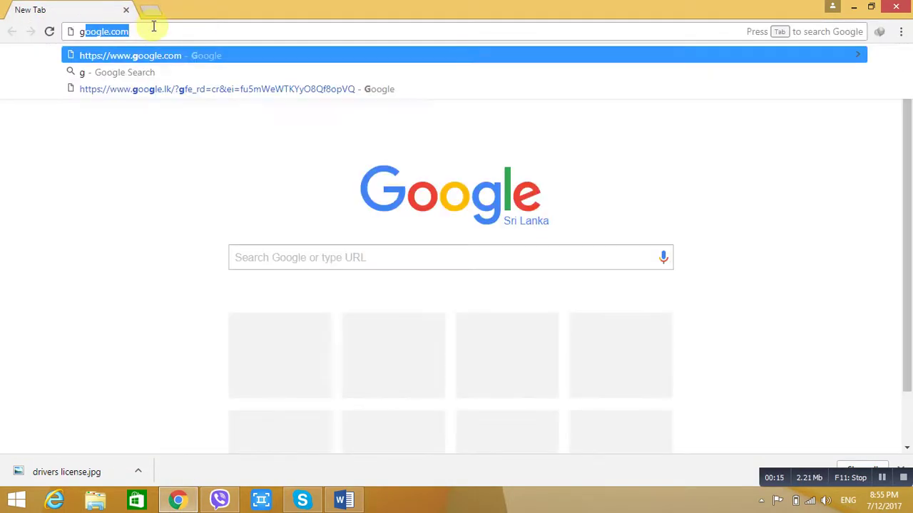
key("Return")
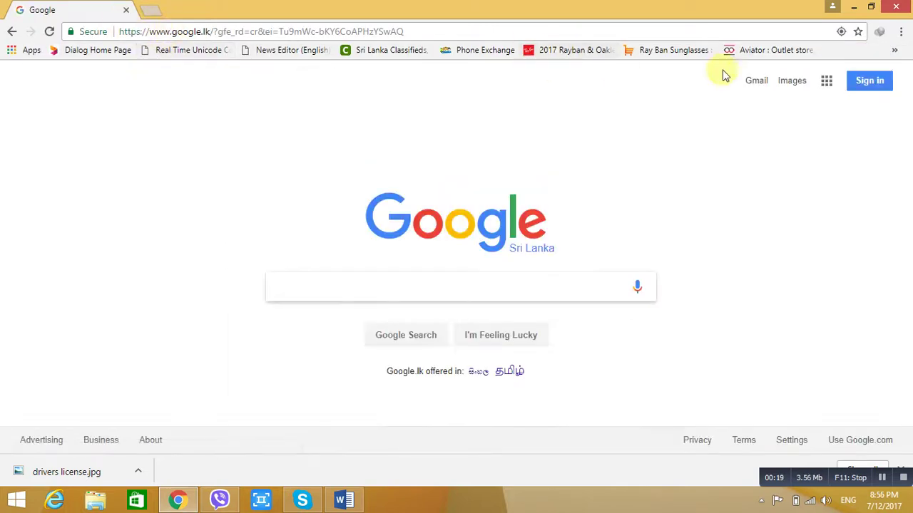
left_click(756, 84)
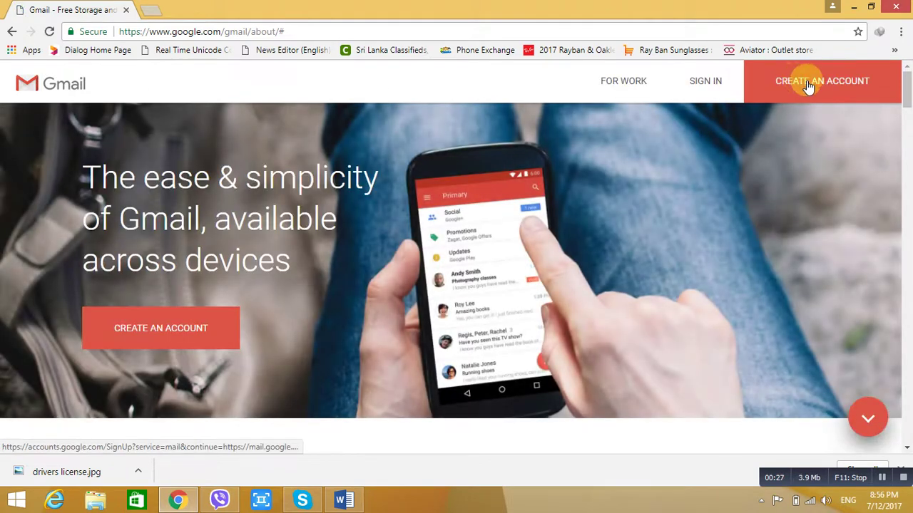
left_click(808, 83)
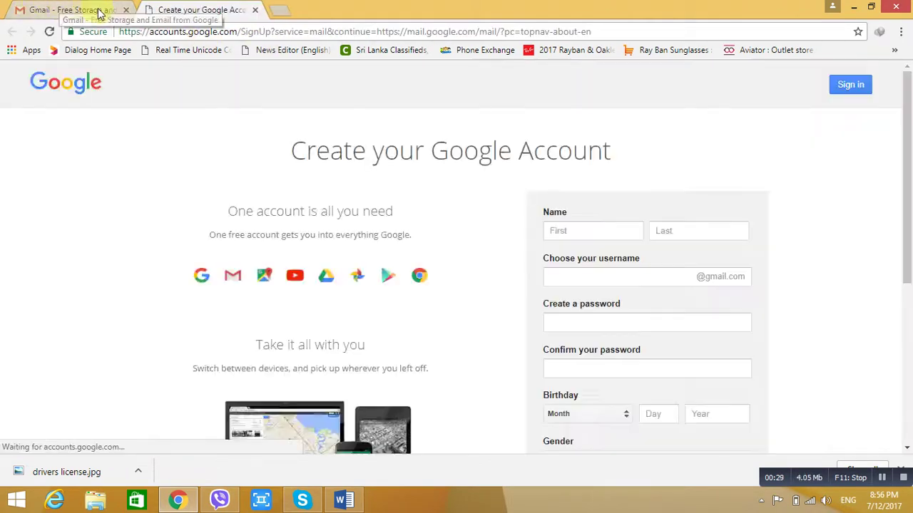
Close the Gmail tab, enter first and last name, and take an available suggested username.
left_click(125, 12)
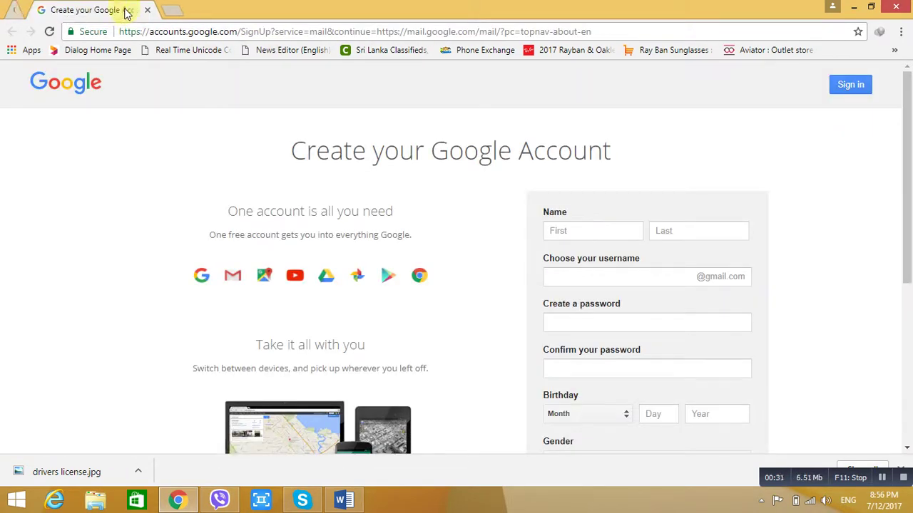
left_click(555, 226)
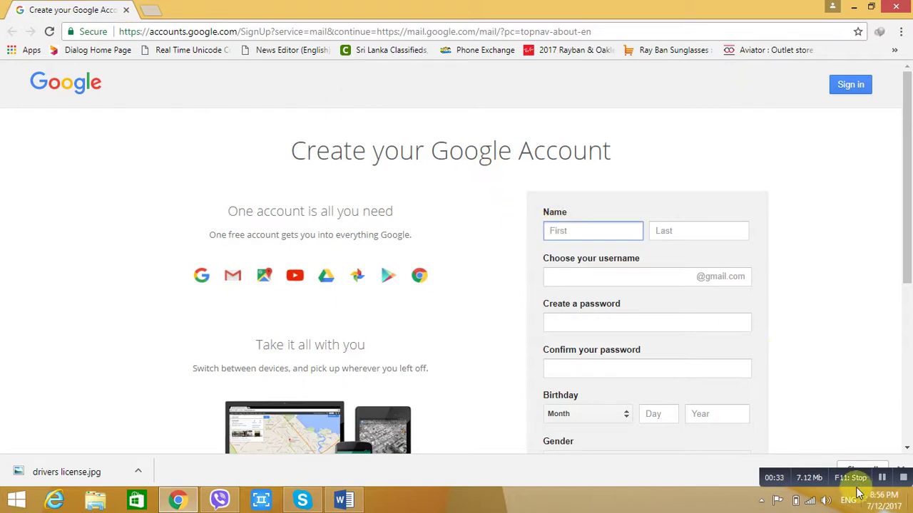
mouse_move(876, 461)
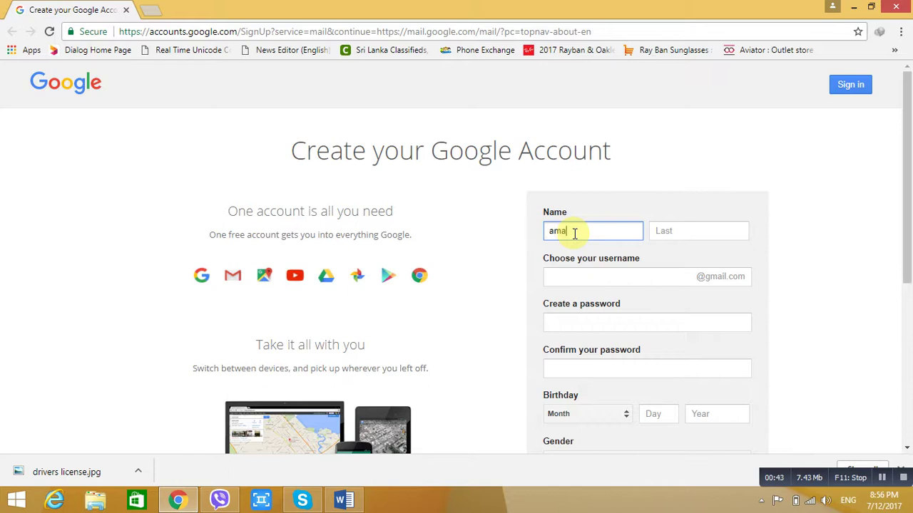
left_click(657, 236)
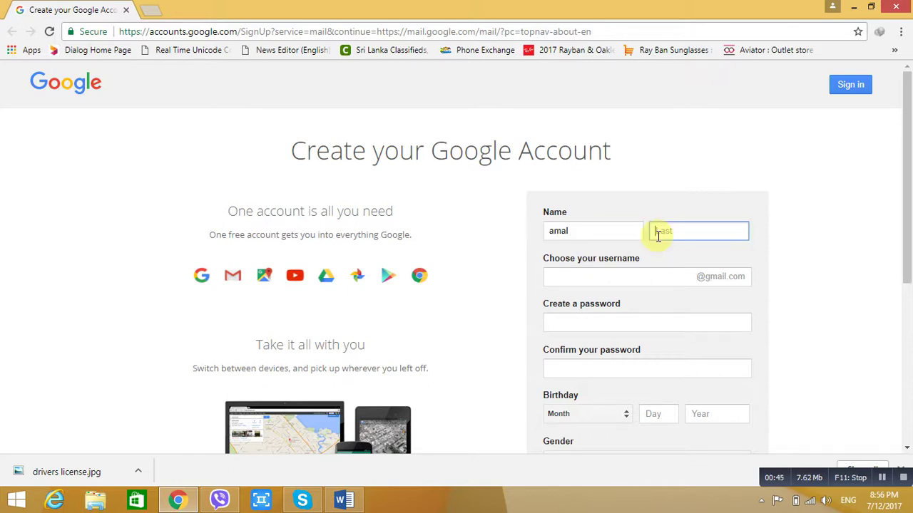
type("ms")
left_click(620, 277)
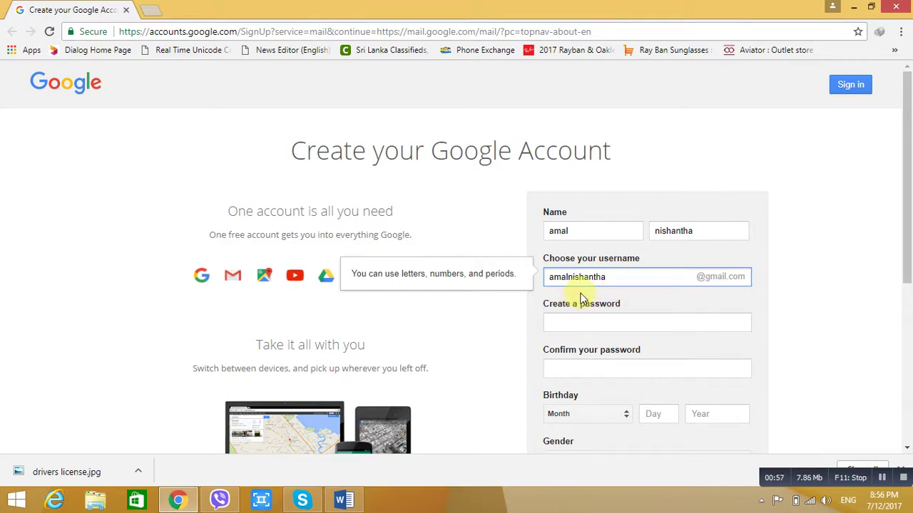
left_click(586, 320)
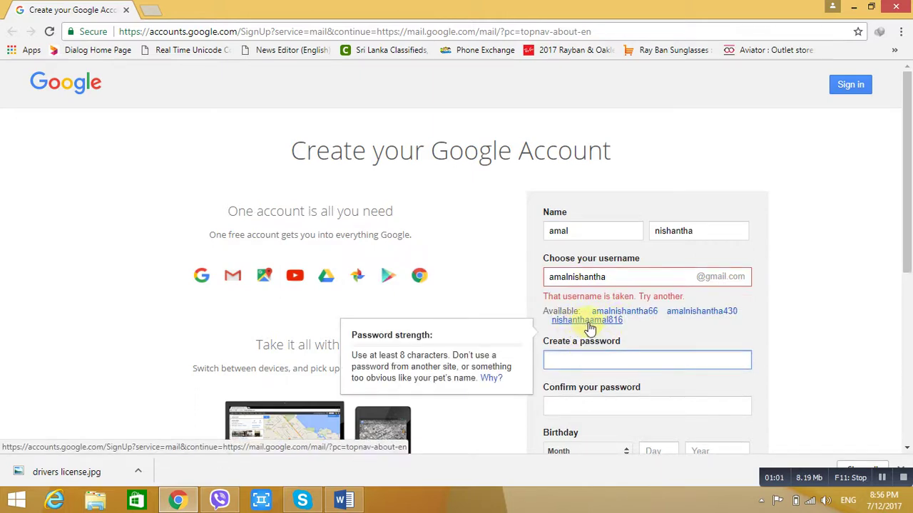
left_click(702, 312)
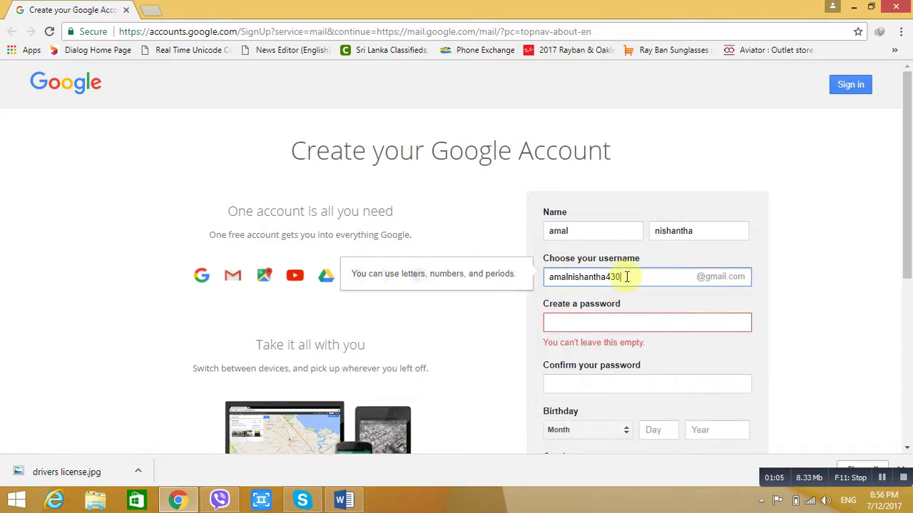
Copy the username into the Word notes below the address notes, add '@', and save.
left_click_drag(636, 277, 545, 277)
key("ctrl+c")
left_click(546, 278)
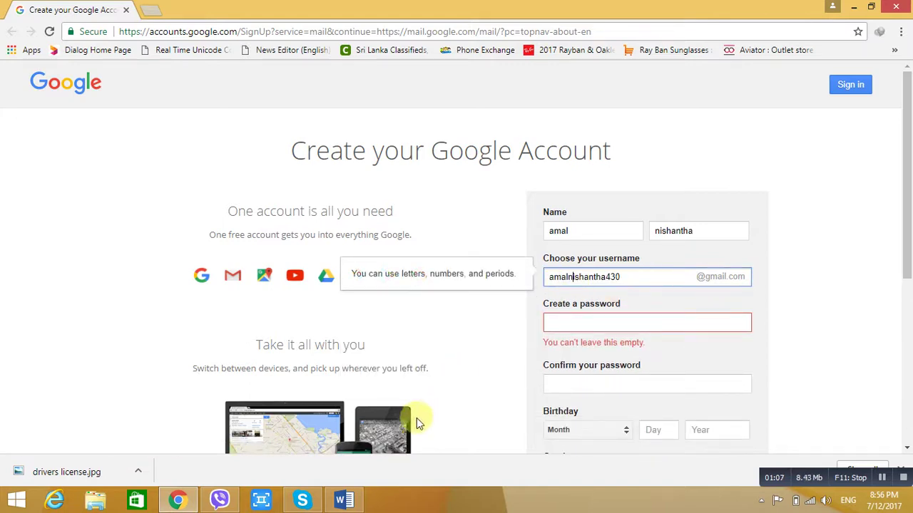
left_click(344, 500)
key("Return")
key("Return")
key("ctrl+v")
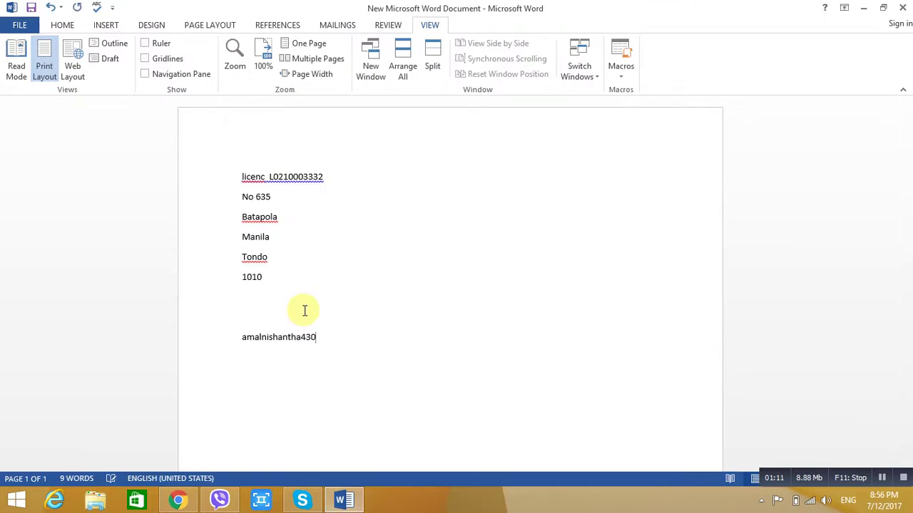
type("@")
key("ctrl+s")
Back on the sign-up form, enter a strong password and confirm it.
left_click(863, 7)
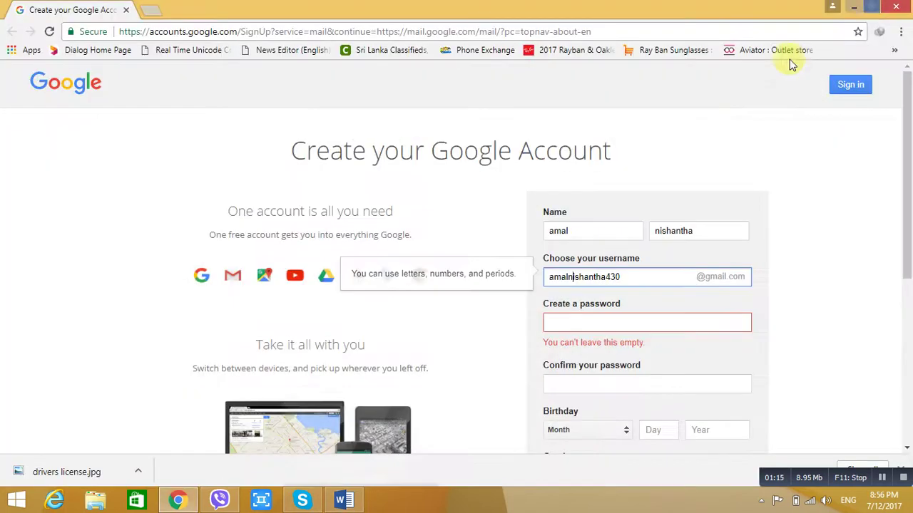
left_click(591, 327)
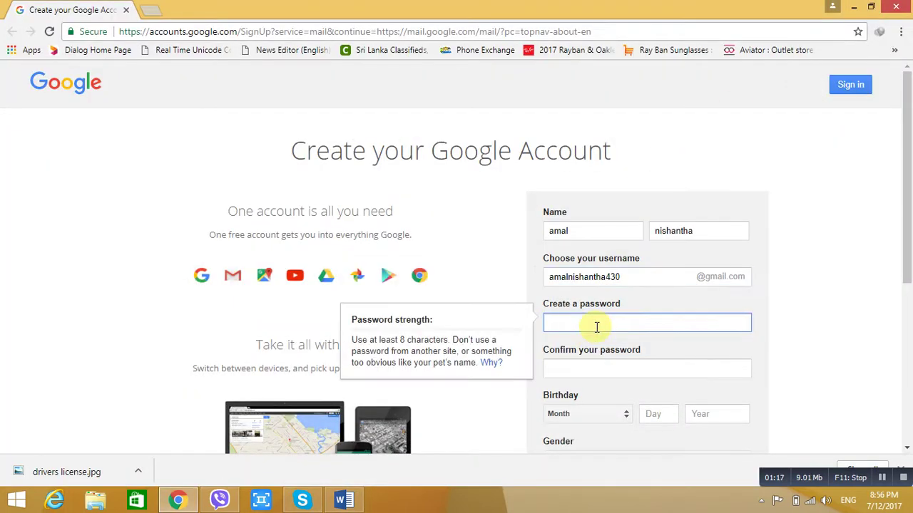
type("••••••••••")
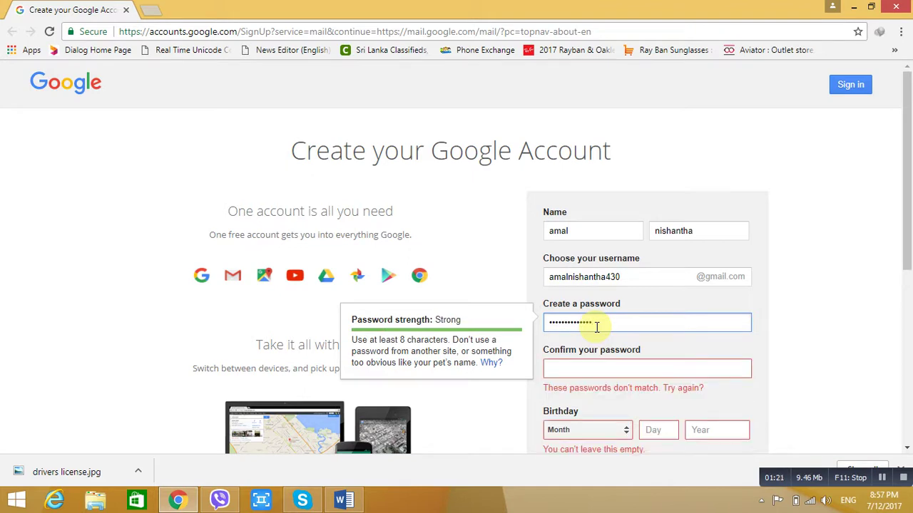
left_click(601, 360)
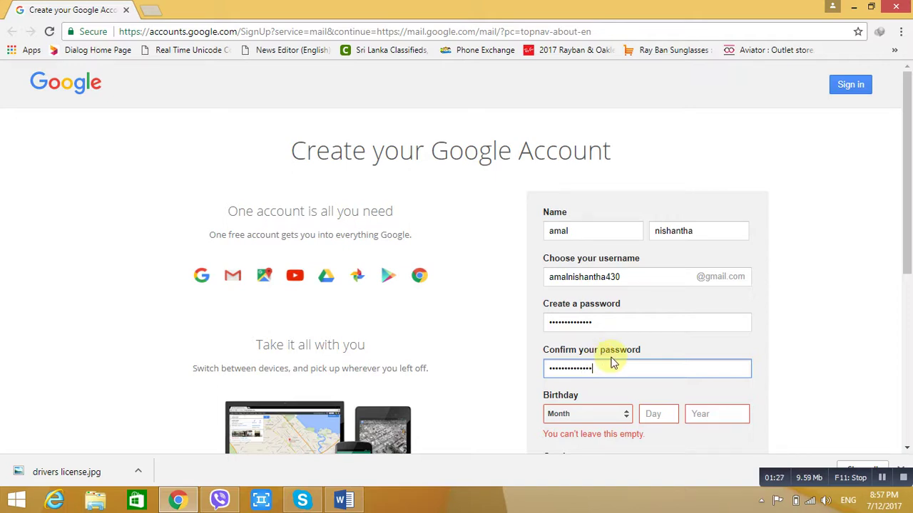
scroll(613, 342, "down", 2)
left_click(622, 280)
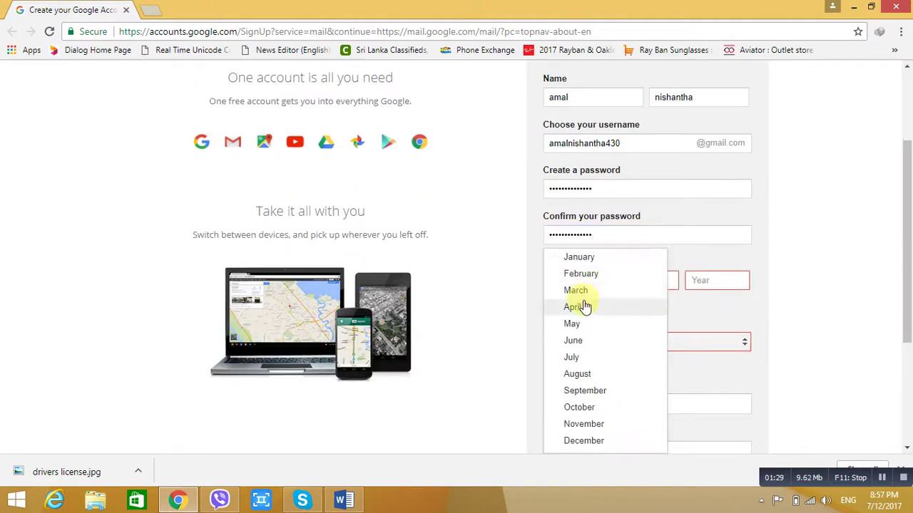
left_click(589, 307)
left_click(651, 285)
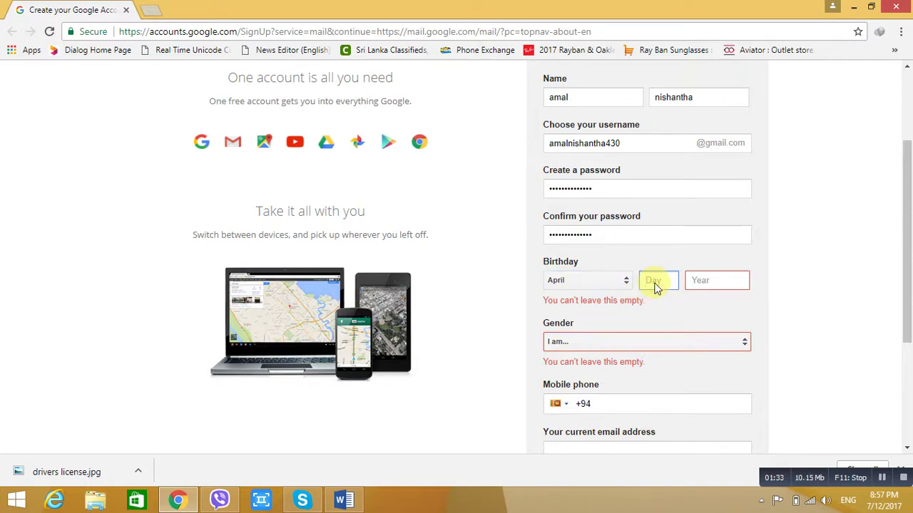
left_click(714, 282)
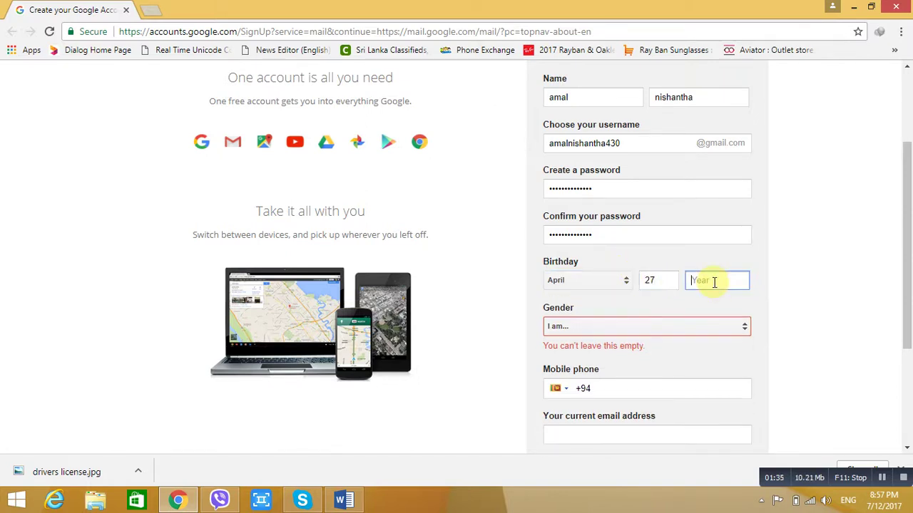
left_click(657, 326)
left_click(579, 346)
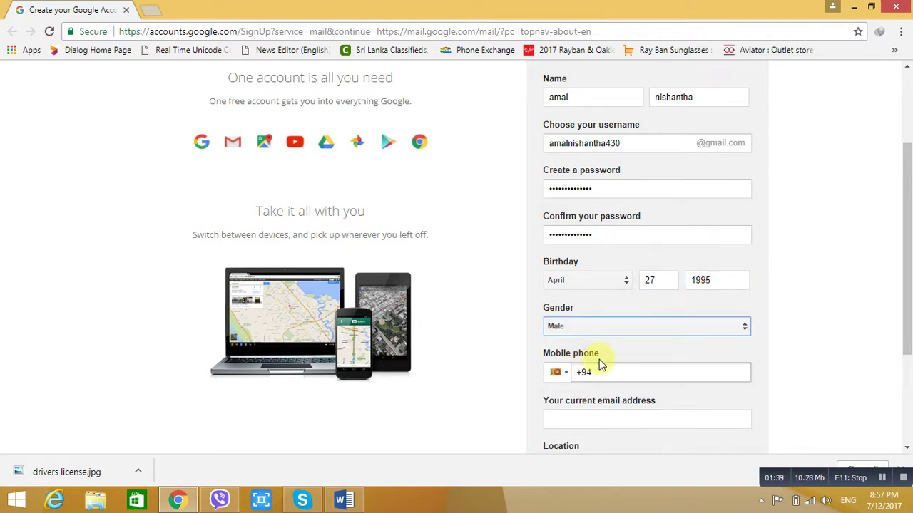
left_click(604, 374)
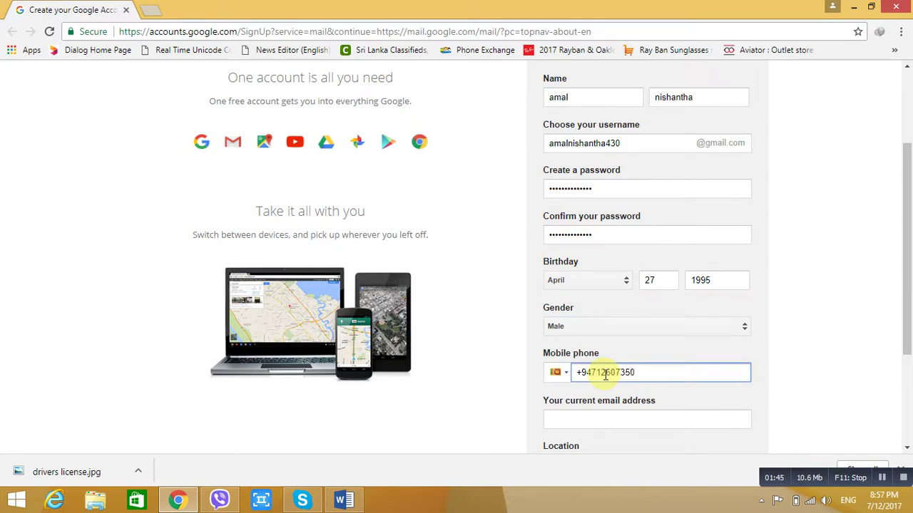
Submit the sign-up details and agree to Google's privacy and terms.
scroll(598, 417, "down", 1)
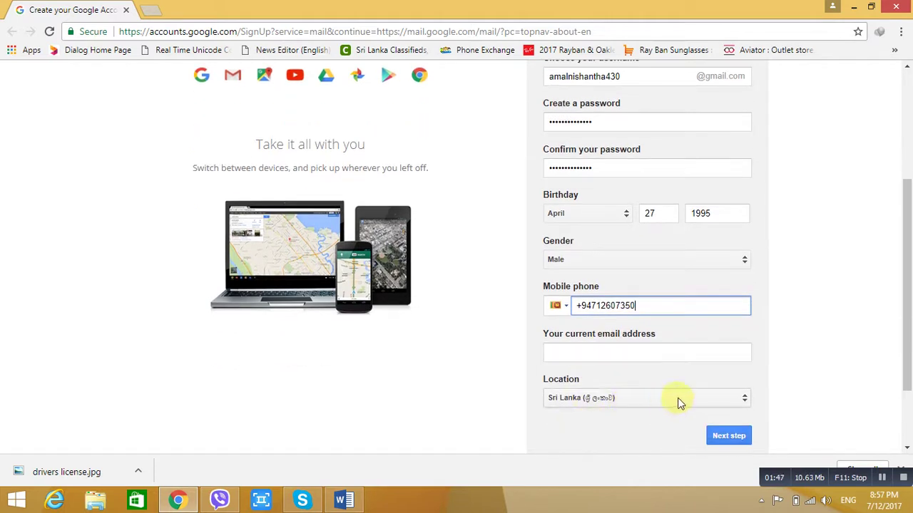
scroll(597, 247, "up", 2)
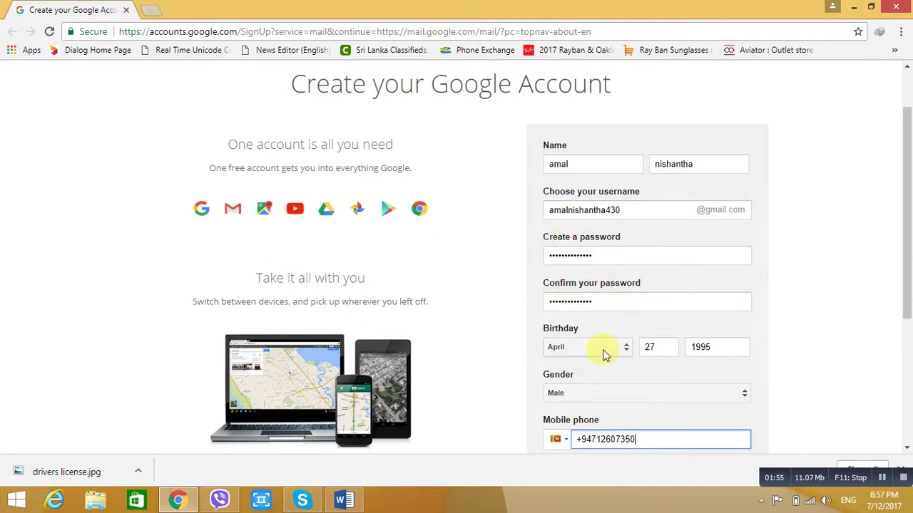
scroll(602, 354, "down", 1)
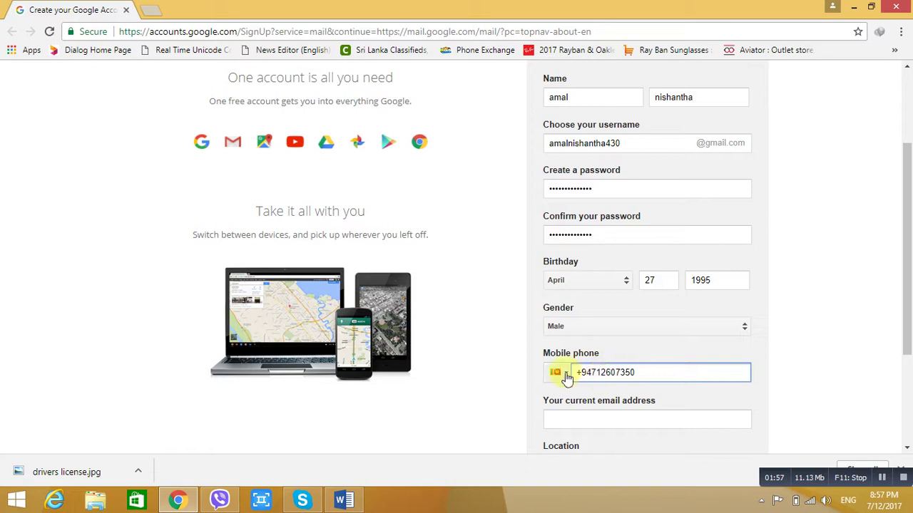
scroll(596, 360, "down", 2)
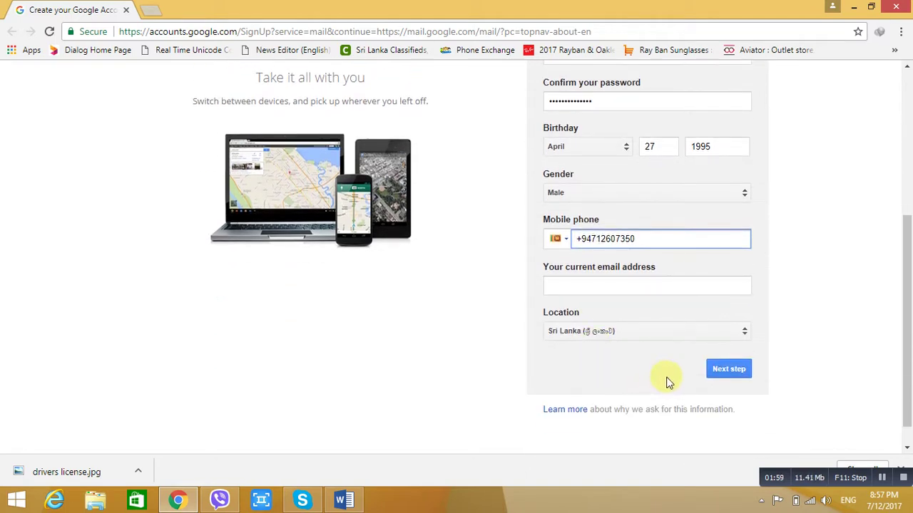
left_click(729, 368)
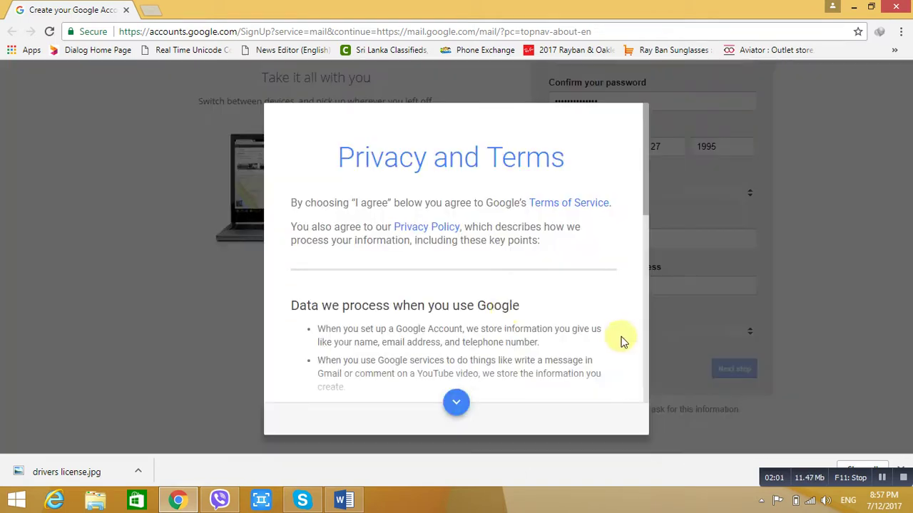
scroll(482, 279, "down", 6)
left_click(578, 423)
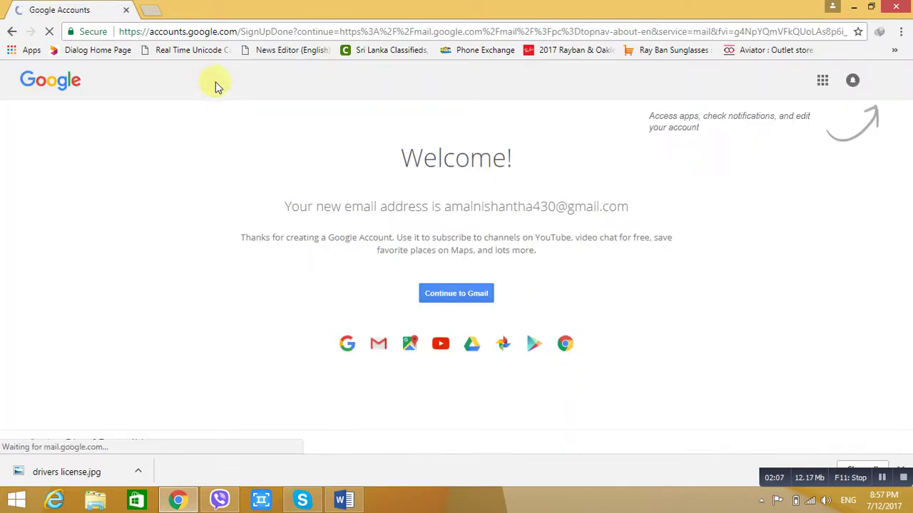
Continue from the Welcome page on to the new Gmail inbox.
left_click(453, 293)
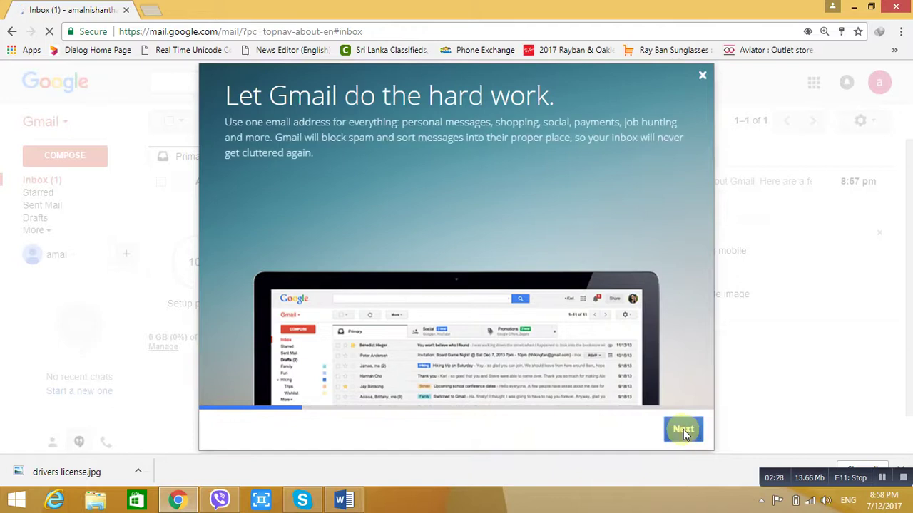
Step through the Gmail intro slides and finish the tour at the inbox.
left_click(683, 429)
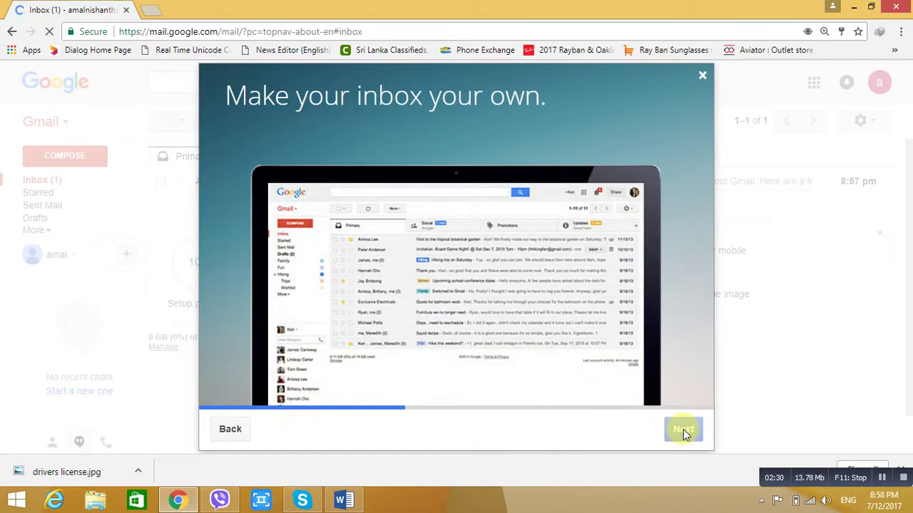
left_click(683, 429)
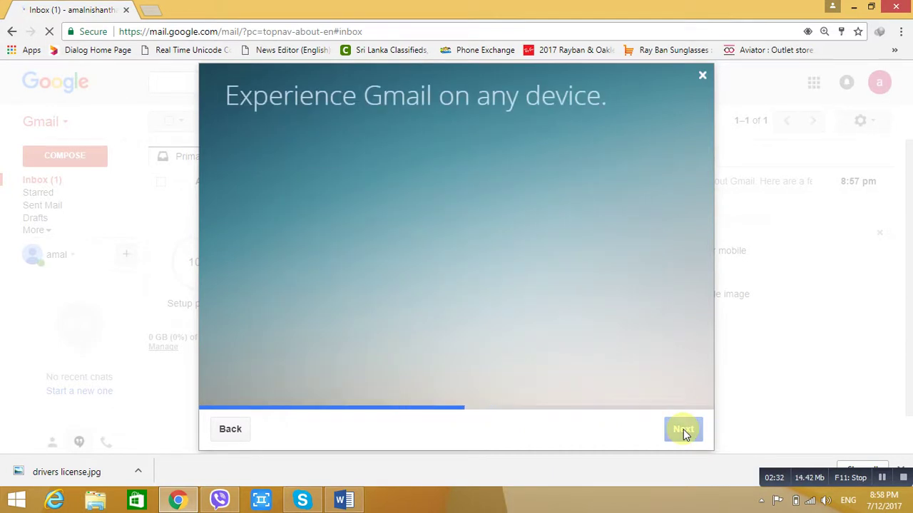
left_click(683, 430)
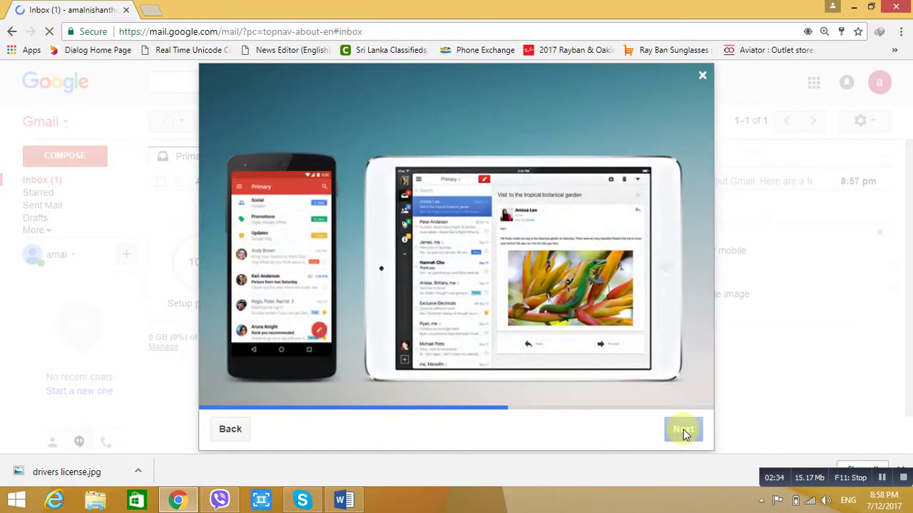
left_click(683, 429)
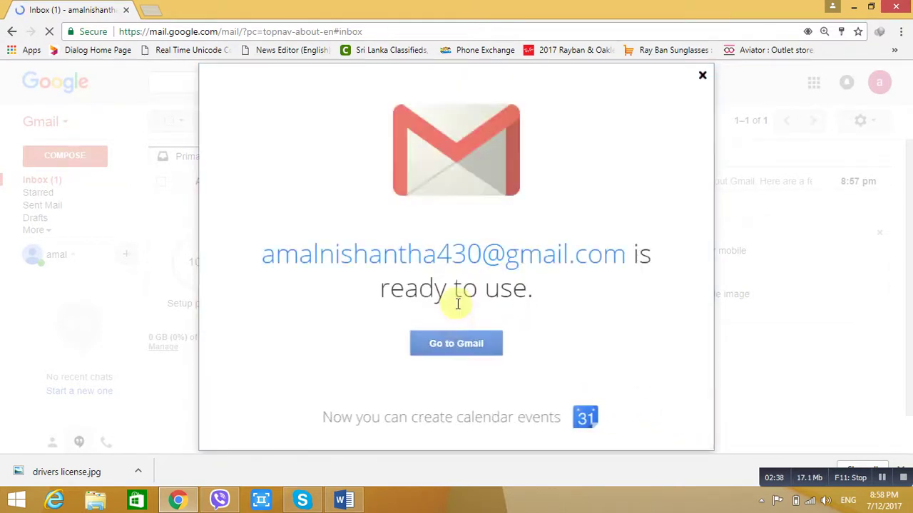
left_click(457, 345)
Delete the welcome message from Google and open a new browser tab.
left_click(161, 181)
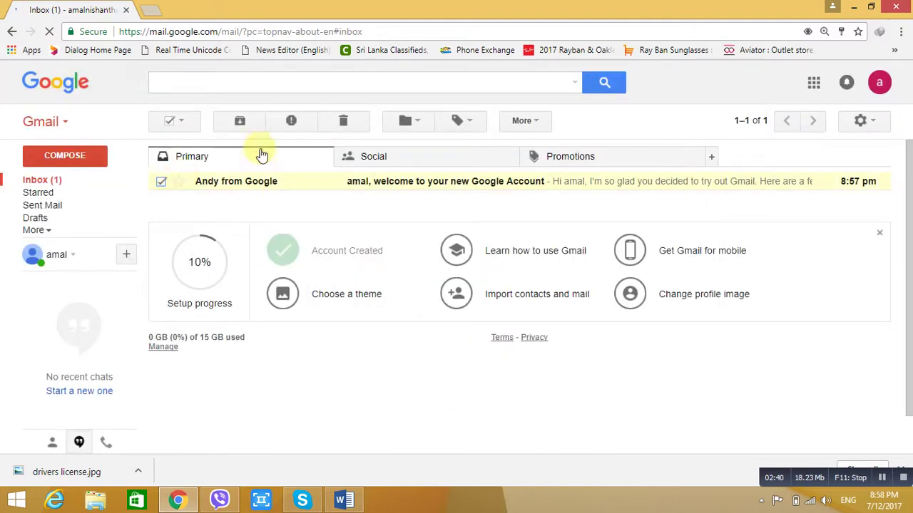
left_click(352, 121)
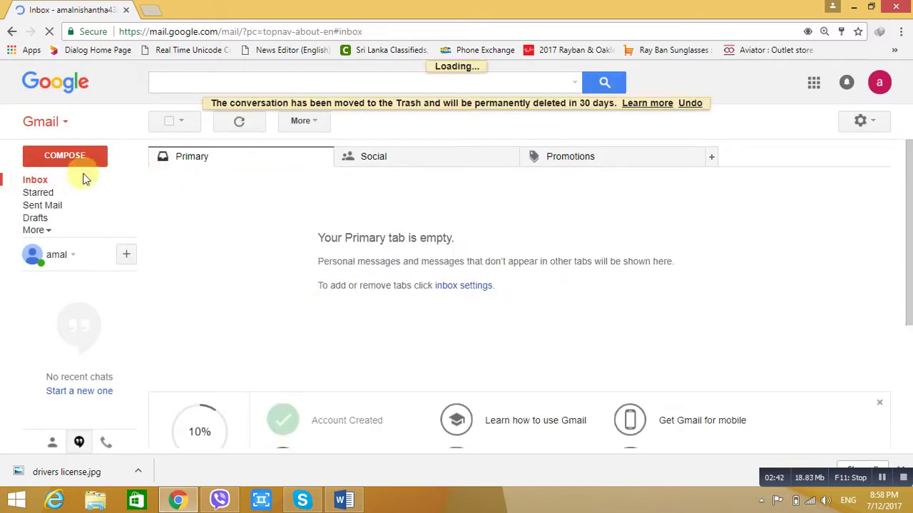
left_click(150, 9)
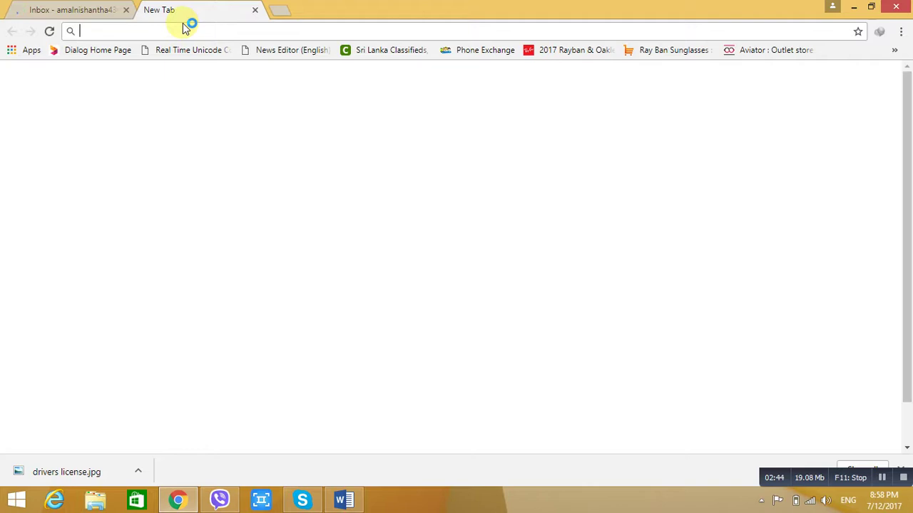
Load paypal.com and start signing up for a PayPal account.
type("paypal.com")
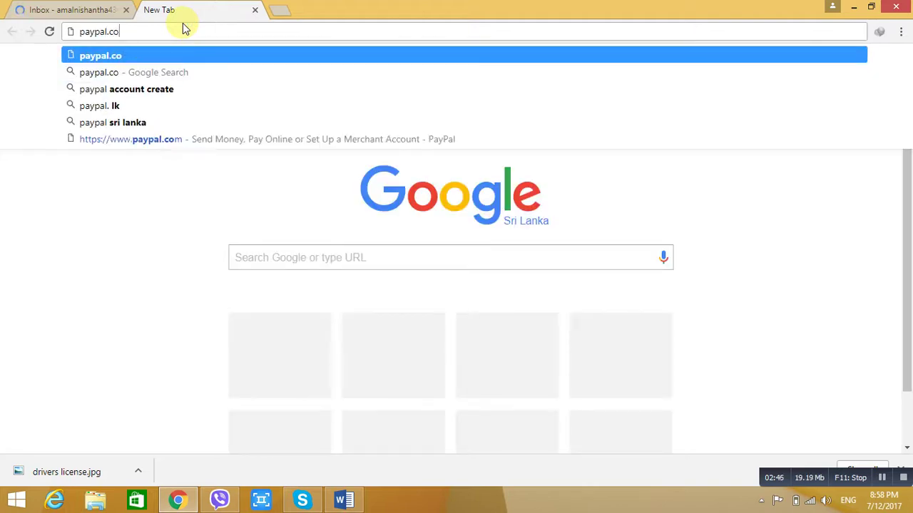
key("Return")
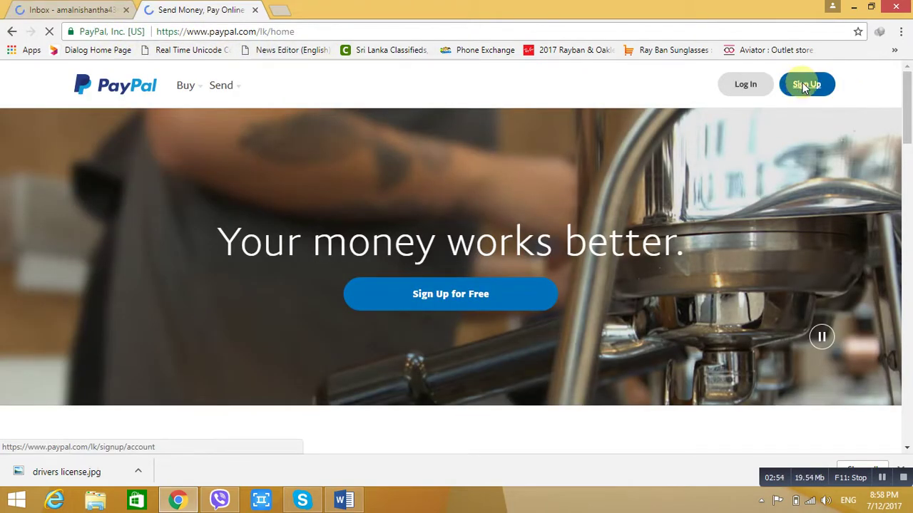
left_click(805, 86)
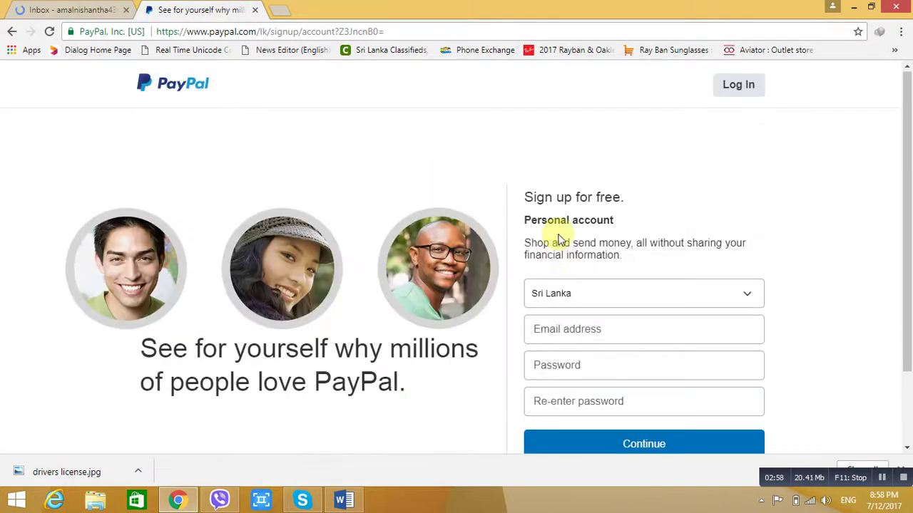
scroll(571, 230, "down", 1)
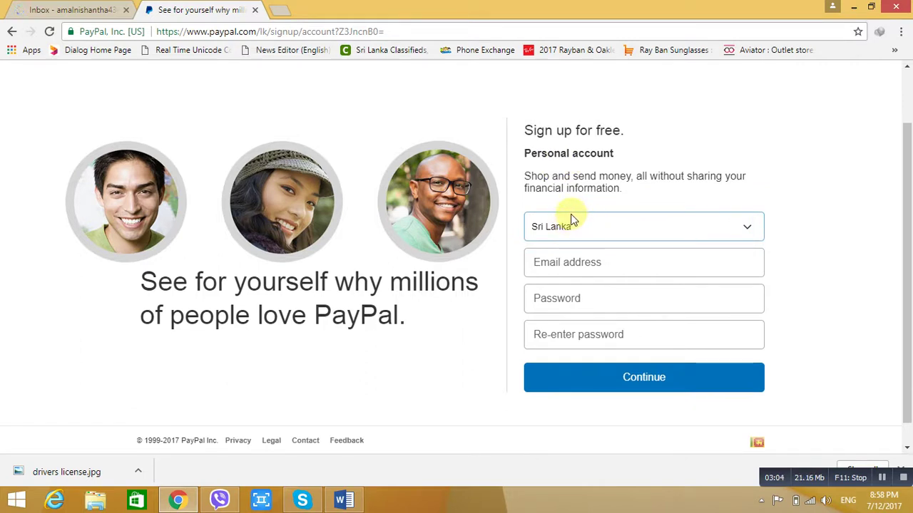
Change the sign-up country from Sri Lanka to Philippines.
left_click(573, 224)
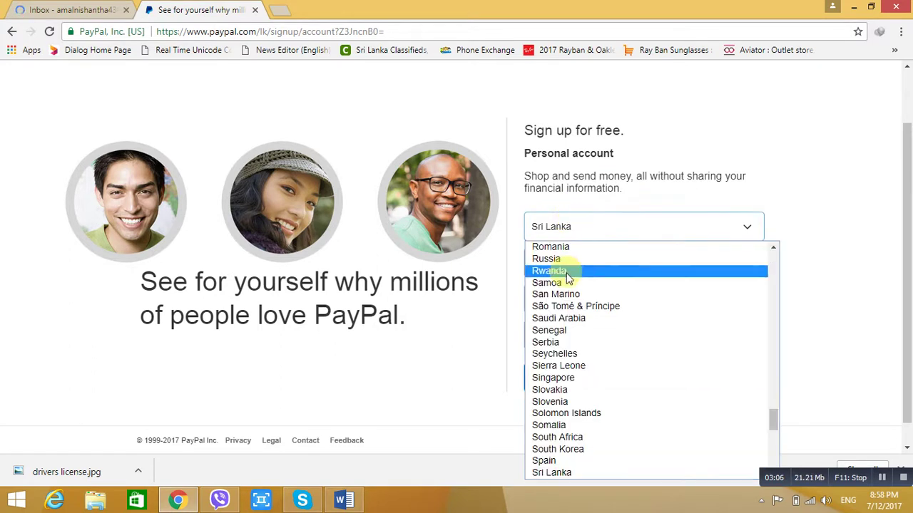
scroll(545, 348, "down", 3)
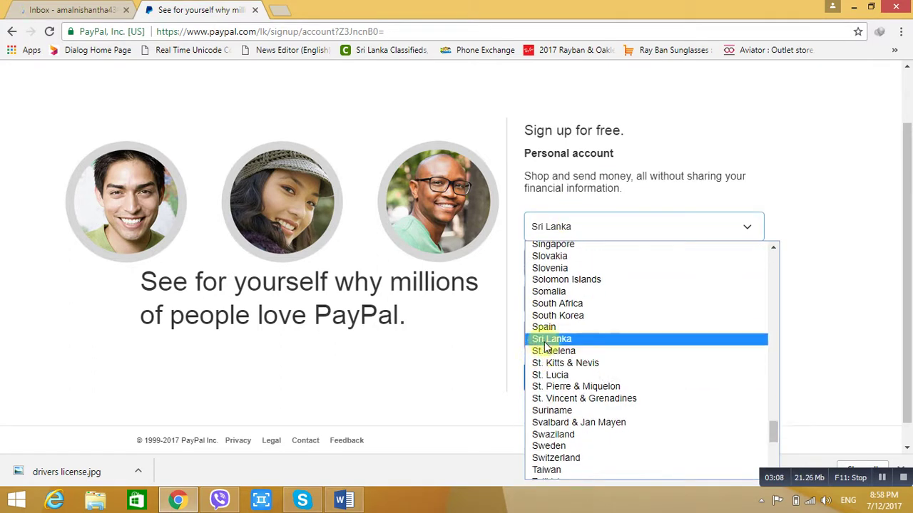
scroll(545, 348, "down", 6)
scroll(546, 348, "up", 19)
scroll(547, 347, "up", 13)
scroll(548, 347, "down", 20)
scroll(548, 347, "down", 2)
scroll(548, 347, "up", 8)
scroll(548, 347, "up", 7)
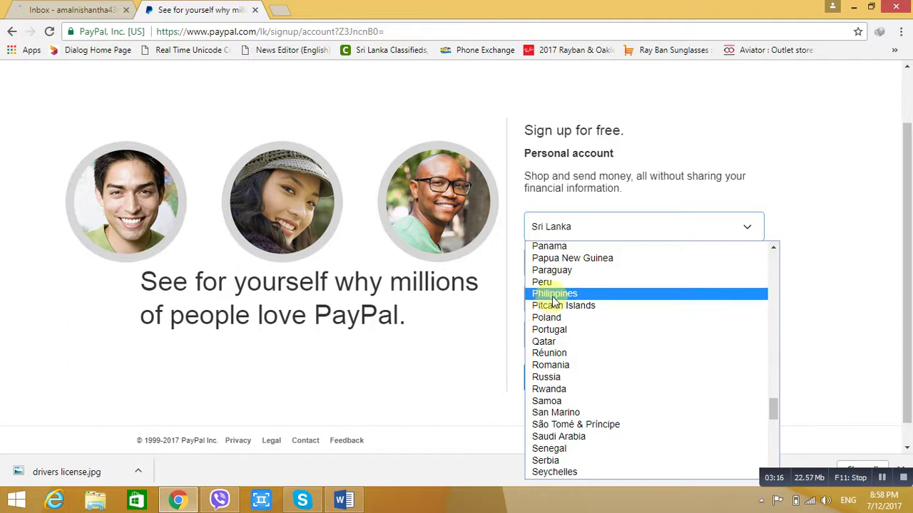
left_click(553, 293)
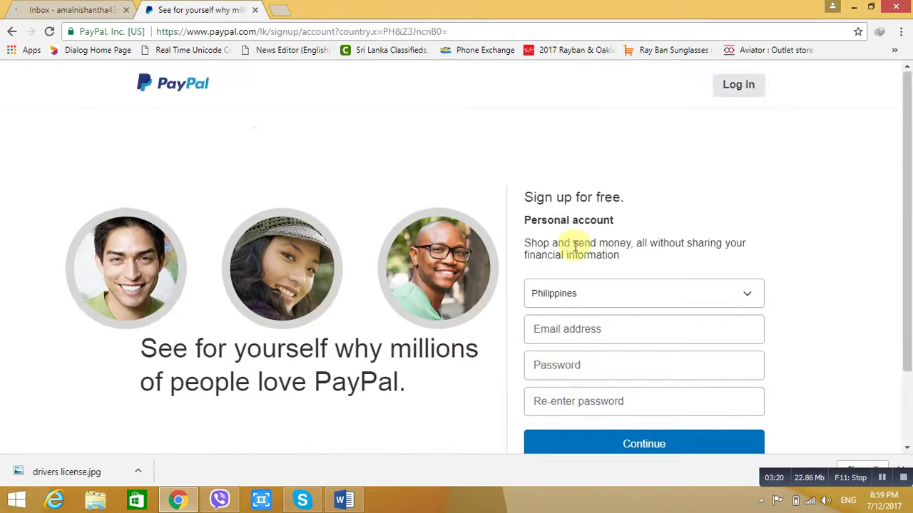
Copy the saved Gmail address from the Word notes and return to PayPal.
left_click(344, 501)
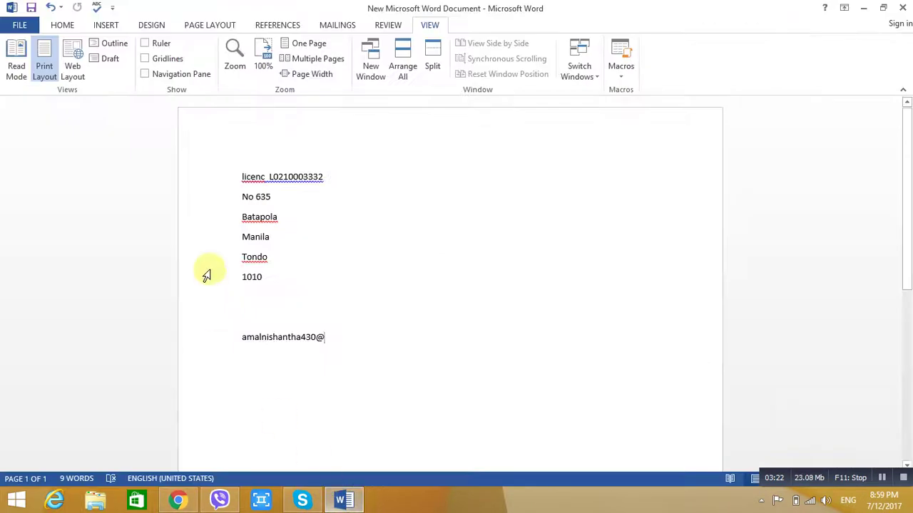
left_click_drag(241, 338, 322, 338)
key("ctrl+c")
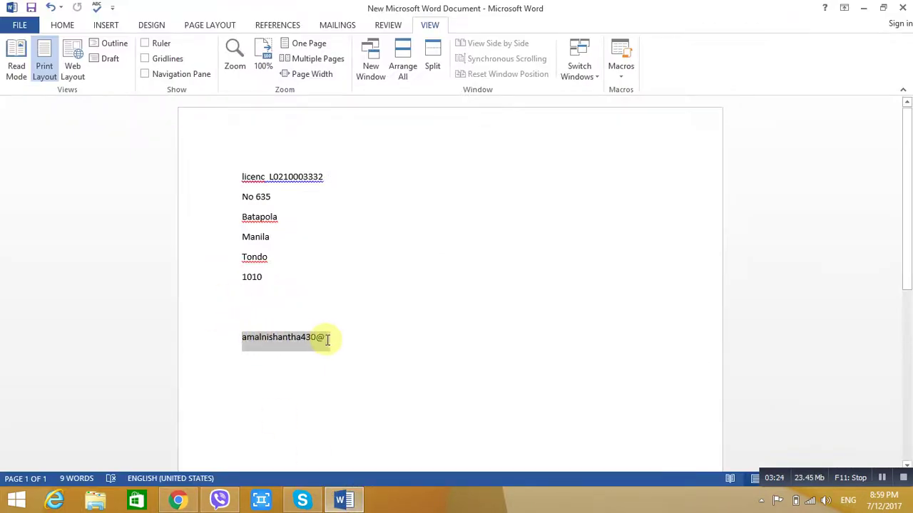
left_click(314, 338)
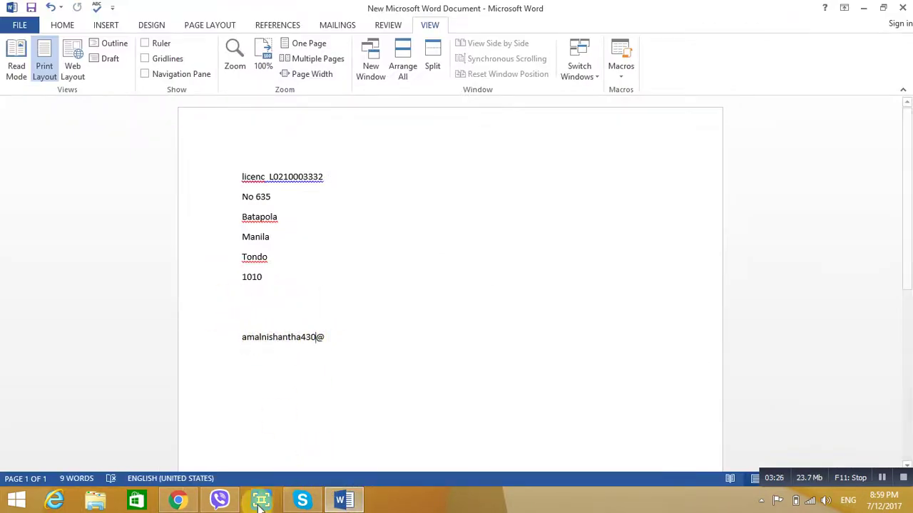
left_click(177, 501)
Enter the new Gmail address by pasting it and completing 'gmail.com'.
left_click(592, 333)
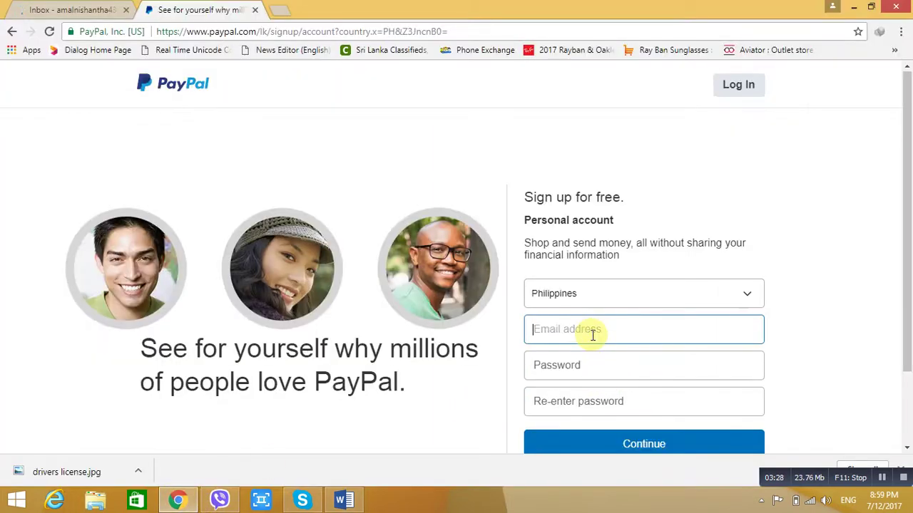
key("ctrl+v")
type("gmail.com")
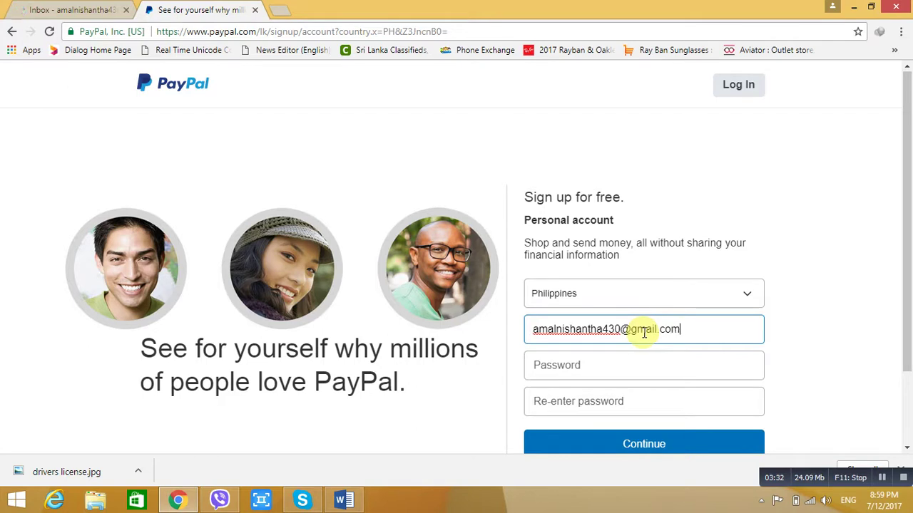
Enter the password in both password fields and continue.
left_click(589, 365)
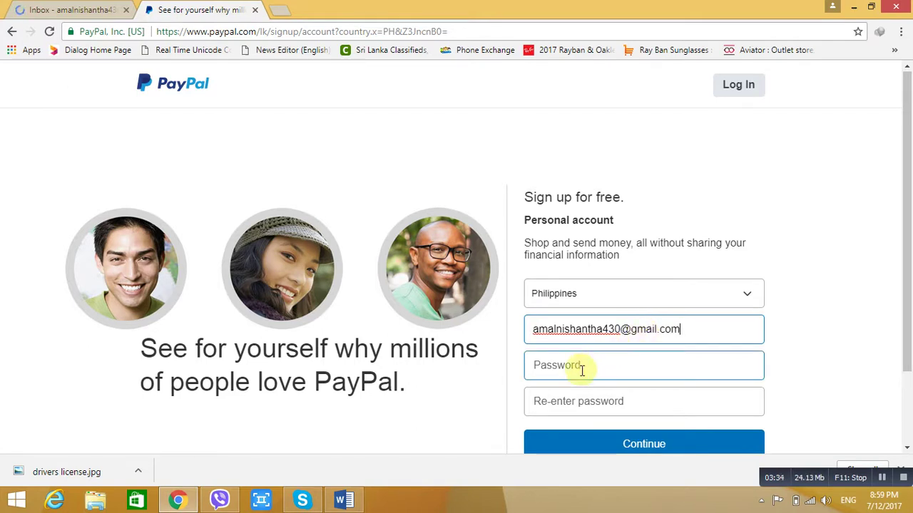
left_click(582, 370)
type("••••••••••")
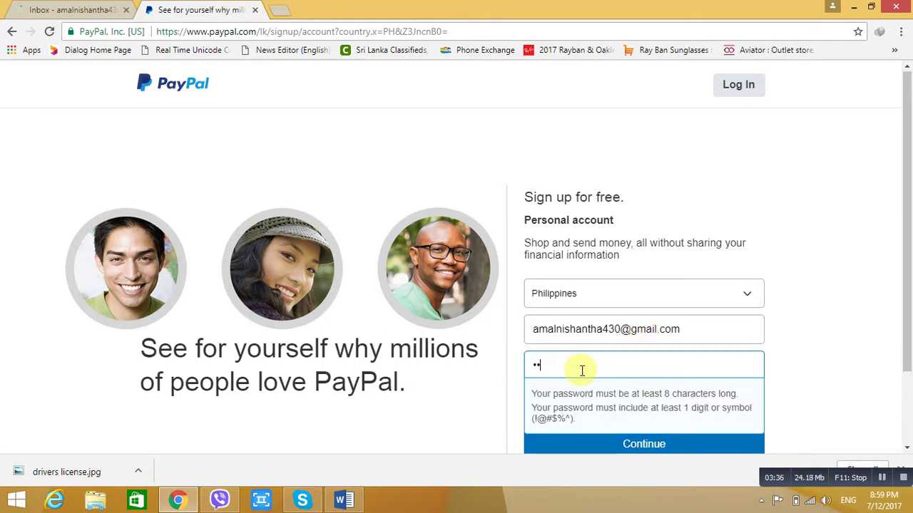
type("••")
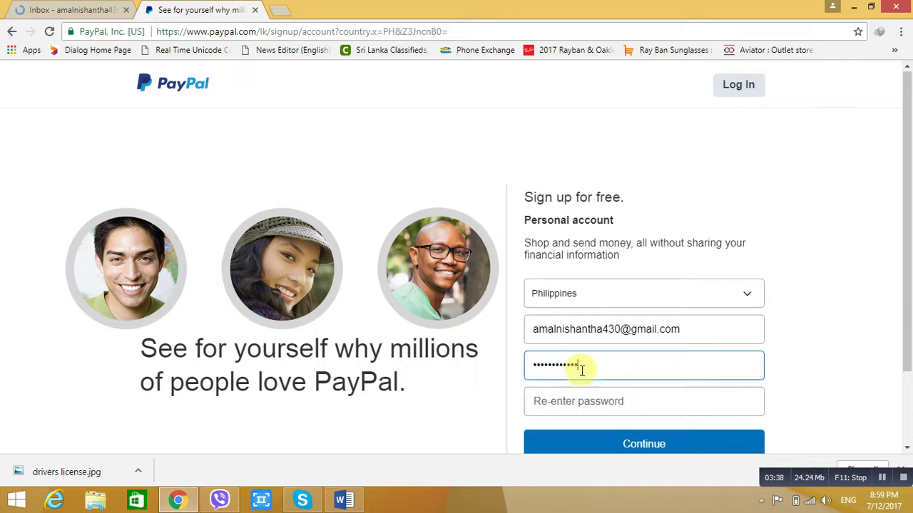
left_click(554, 401)
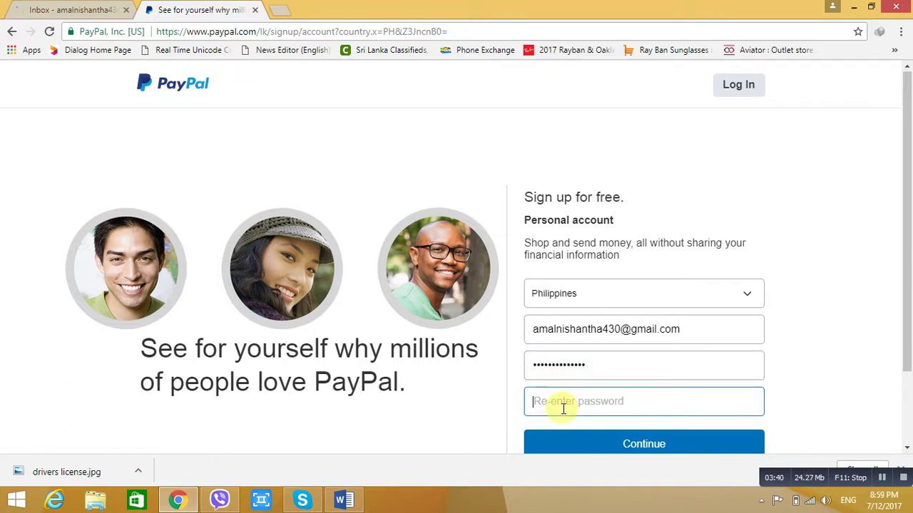
type("•••••••••••••")
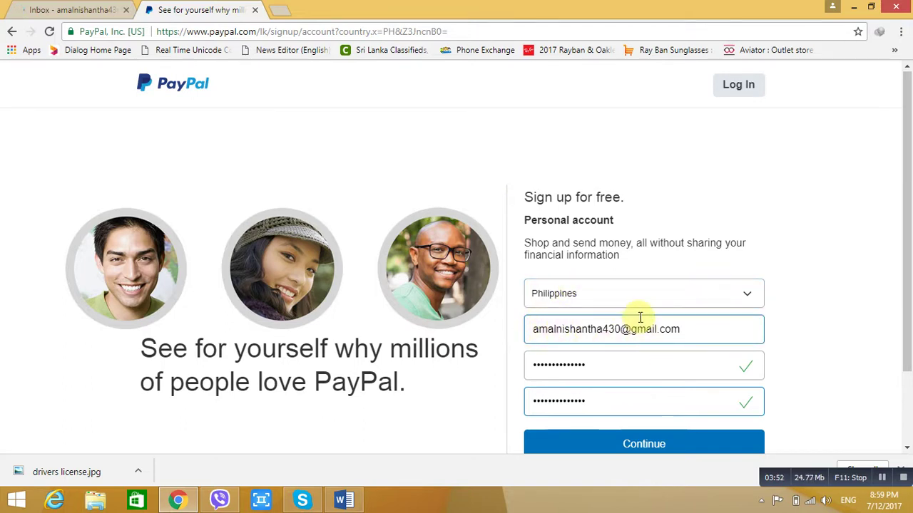
scroll(642, 318, "down", 1)
scroll(642, 317, "down", 1)
left_click(645, 352)
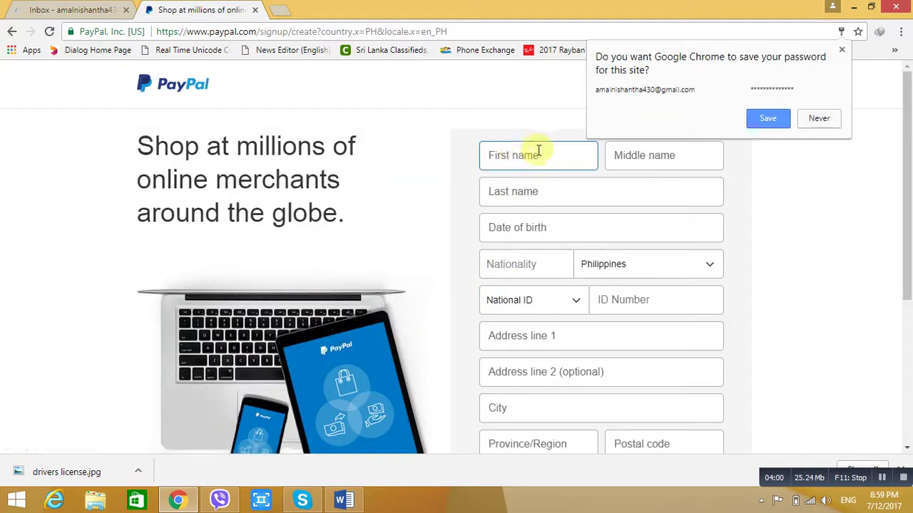
Dismiss Chrome's save-password prompt and enter the first, middle and last names.
left_click(841, 49)
left_click(549, 155)
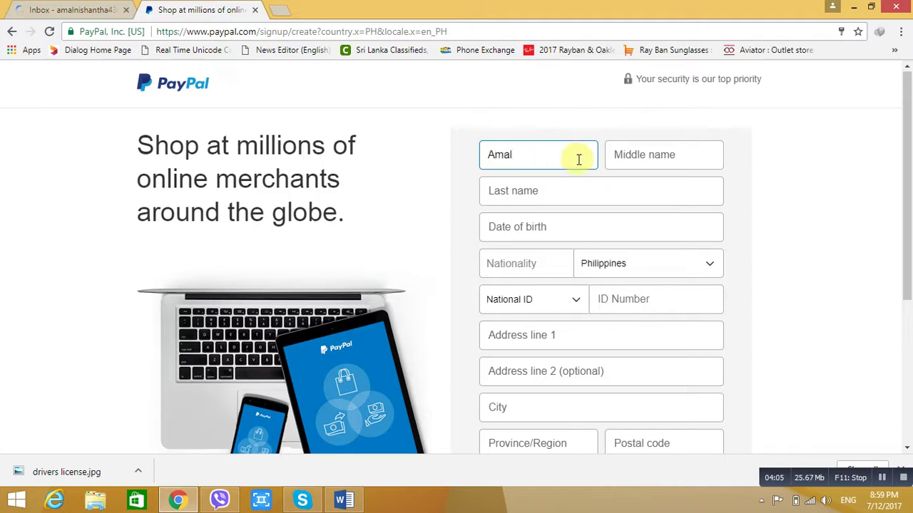
left_click(634, 157)
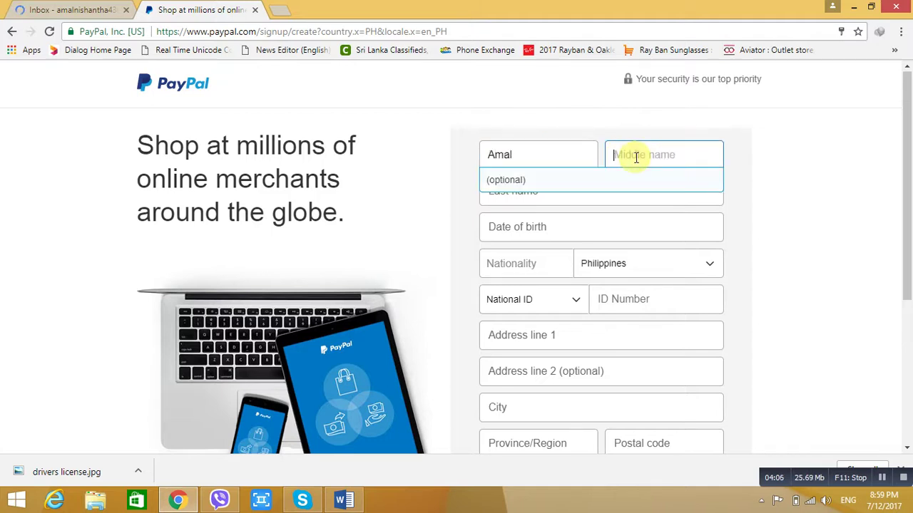
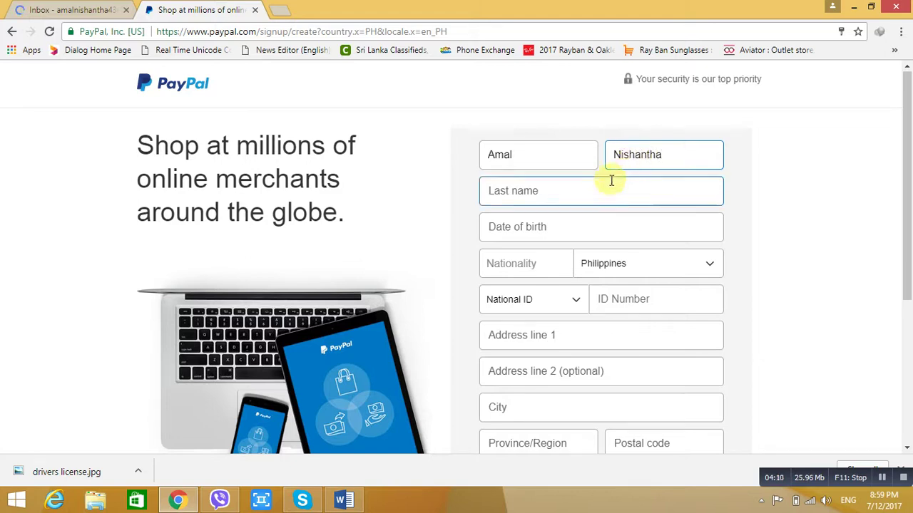
left_click(586, 191)
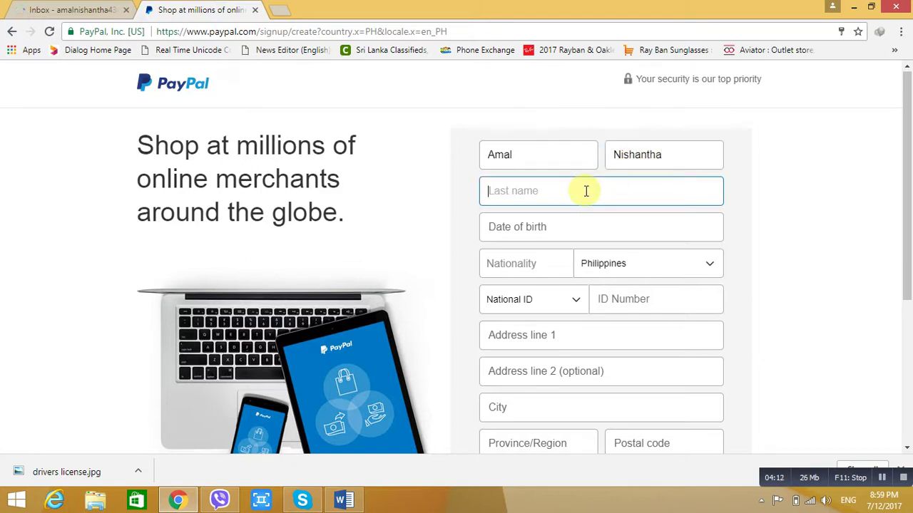
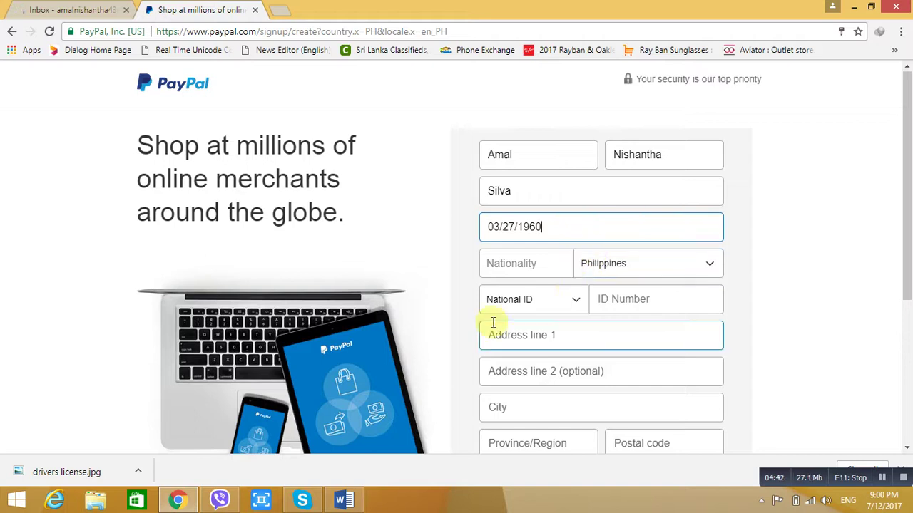
Choose Driver's License as the ID type and paste the licence number from the notes.
left_click(541, 300)
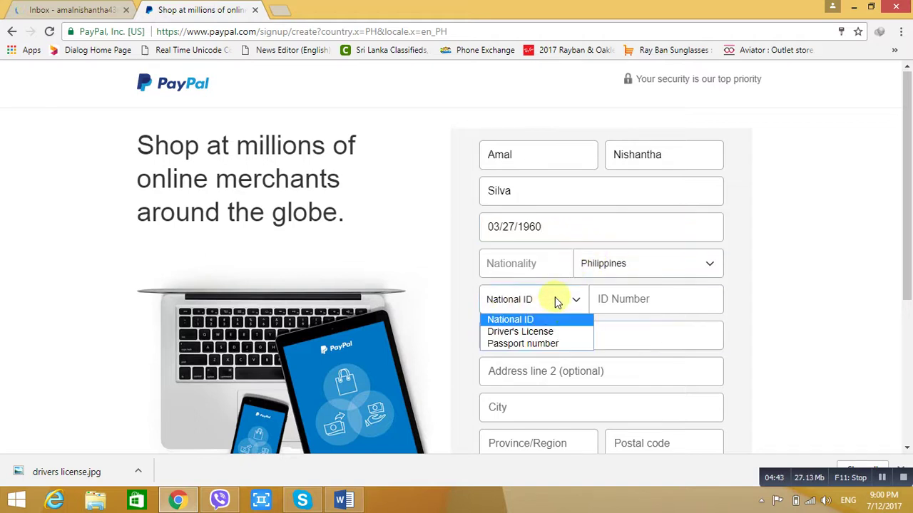
left_click(533, 333)
left_click(333, 502)
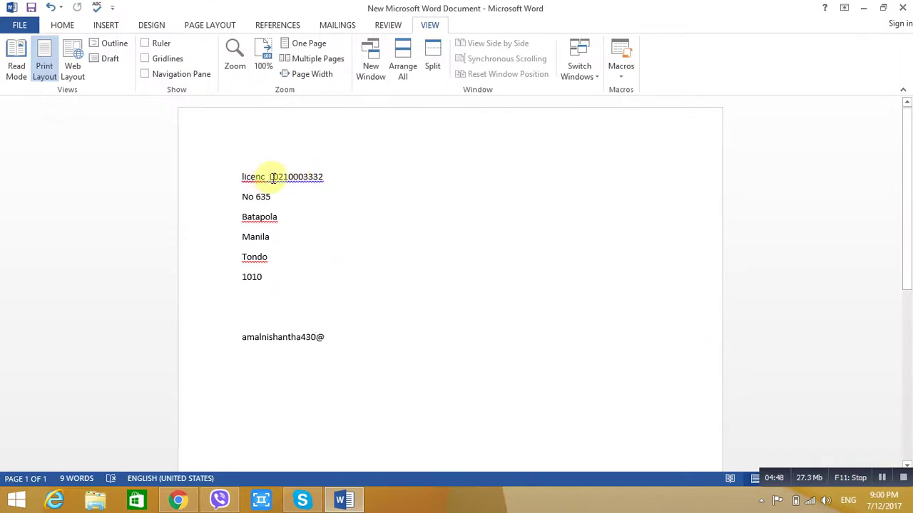
left_click_drag(270, 178, 312, 180)
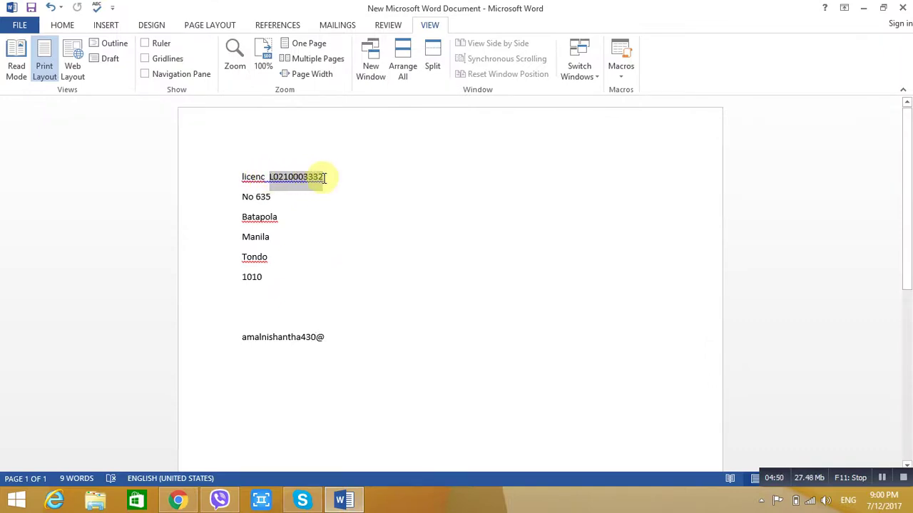
left_click(863, 8)
left_click(632, 299)
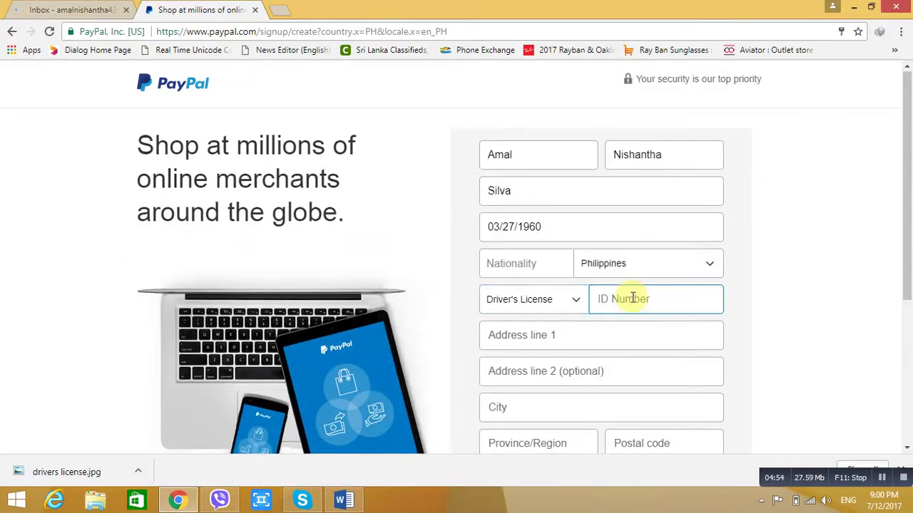
key("ctrl+v")
Copy the house number line from the notes into the first address line.
left_click(547, 342)
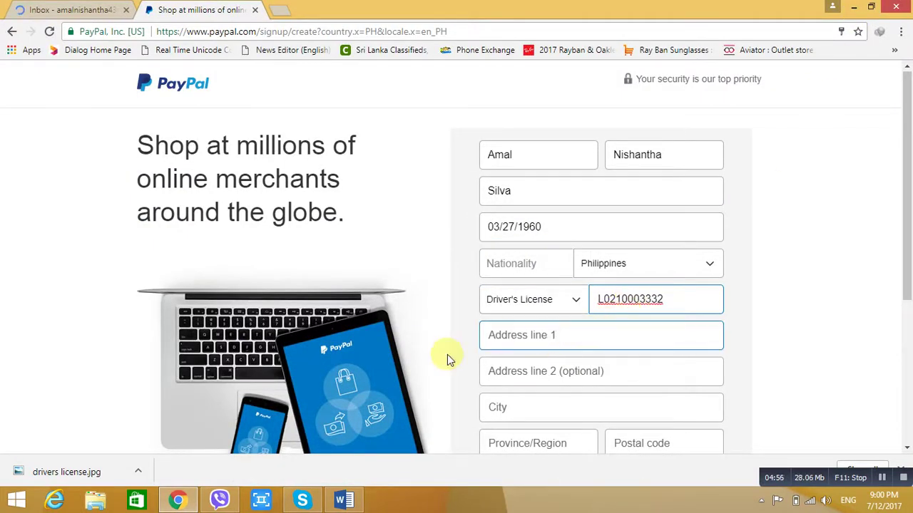
left_click(344, 500)
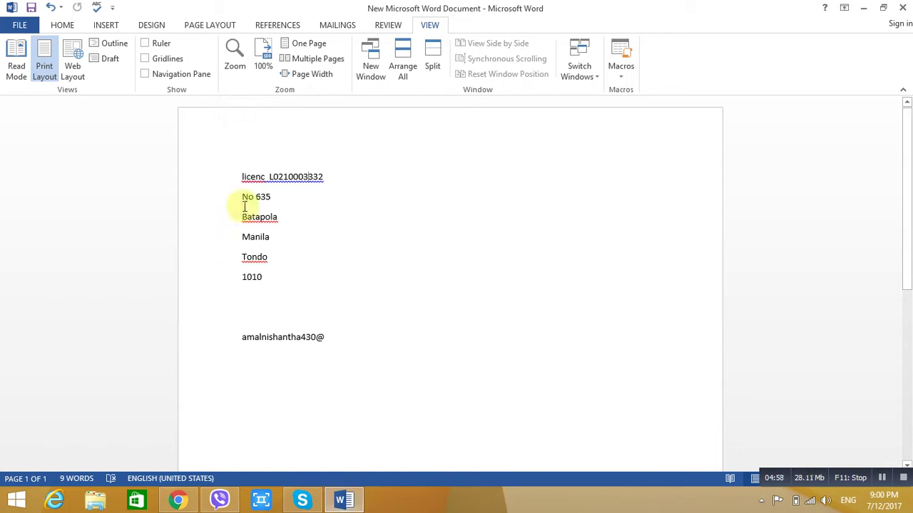
left_click_drag(243, 194, 269, 194)
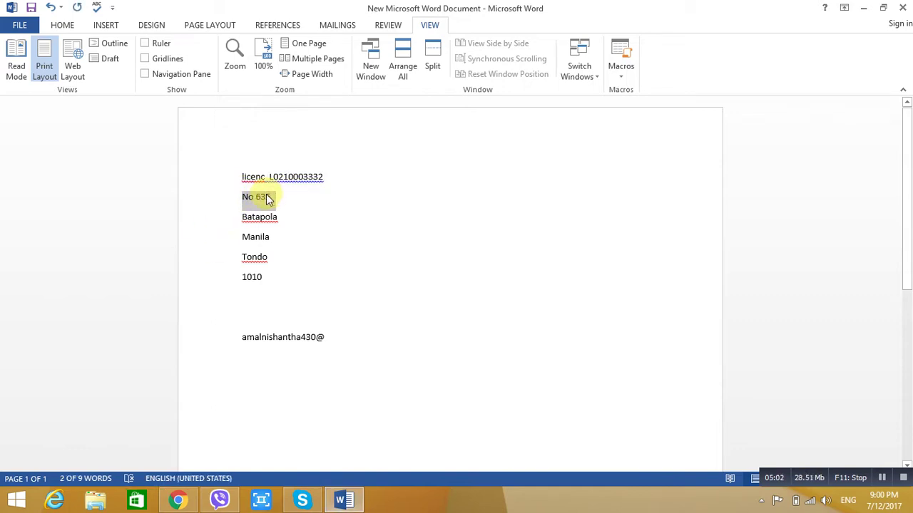
left_click(267, 197)
left_click(180, 501)
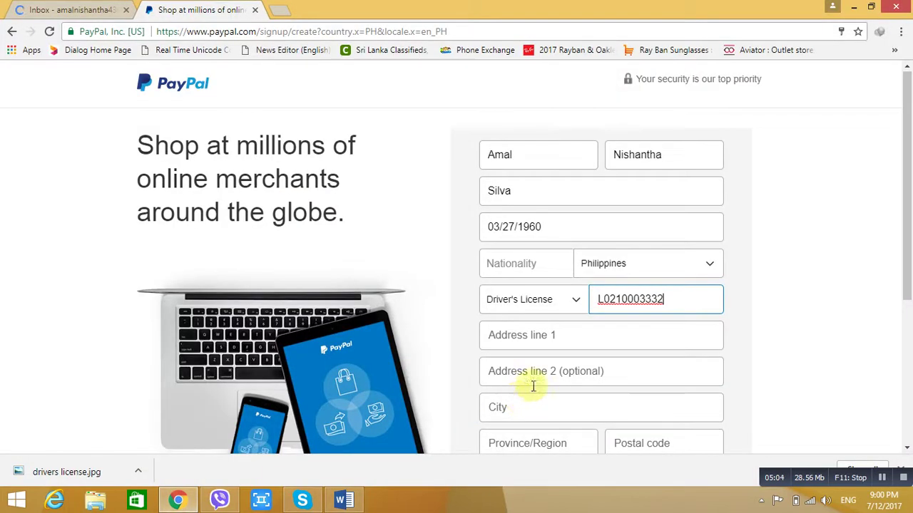
left_click(555, 339)
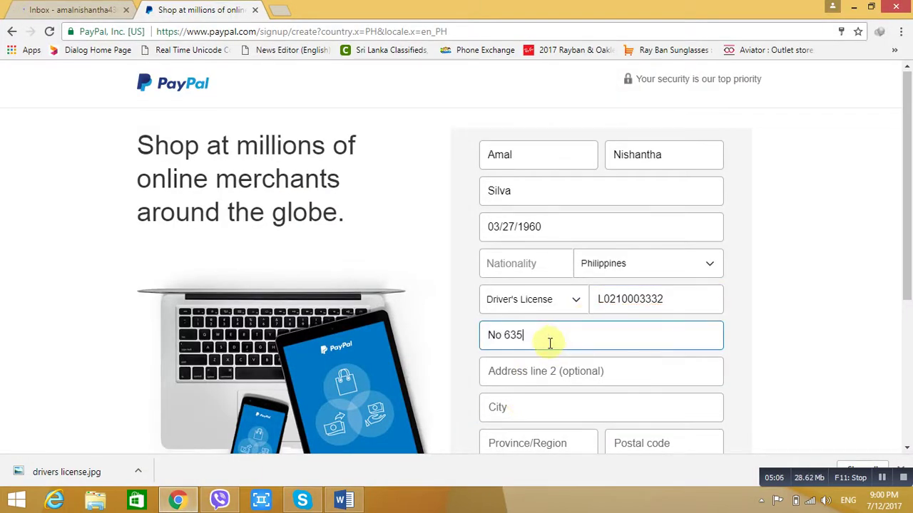
Copy the street name from the notes into the second address line.
left_click(343, 499)
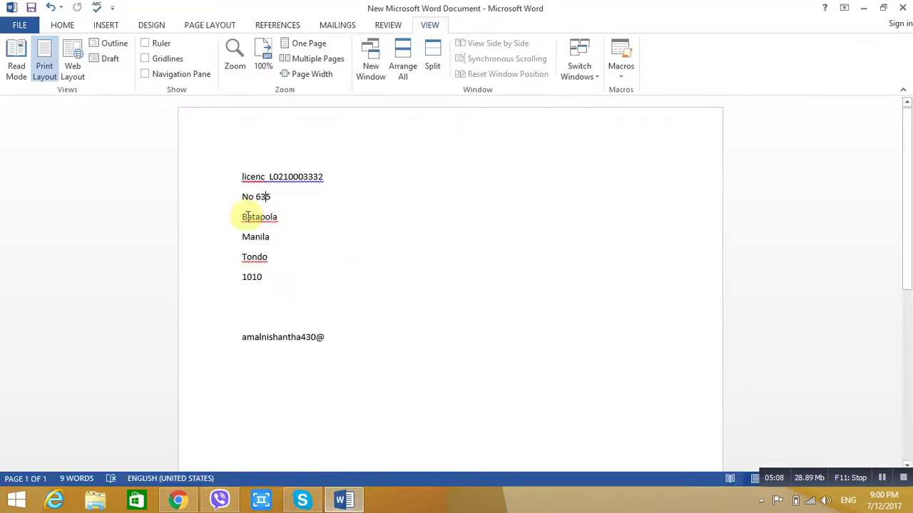
left_click_drag(243, 218, 276, 217)
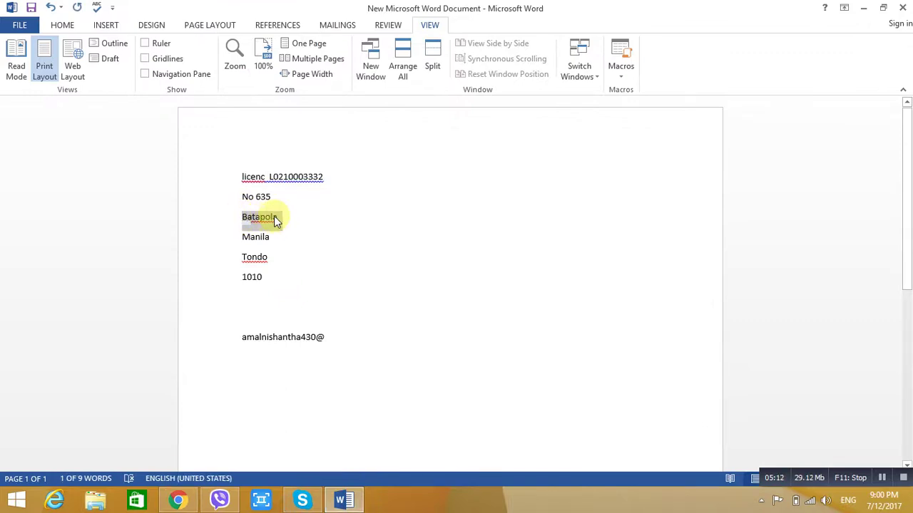
left_click(274, 216)
left_click(180, 499)
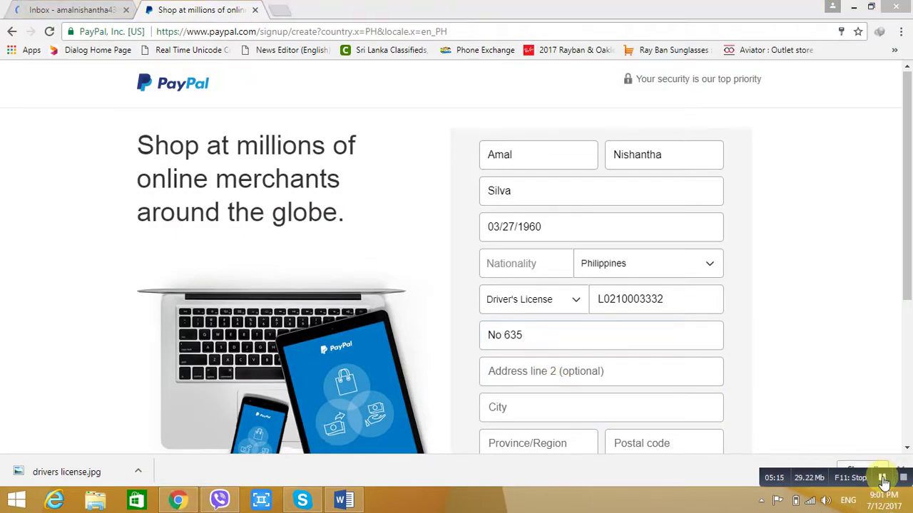
left_click(546, 367)
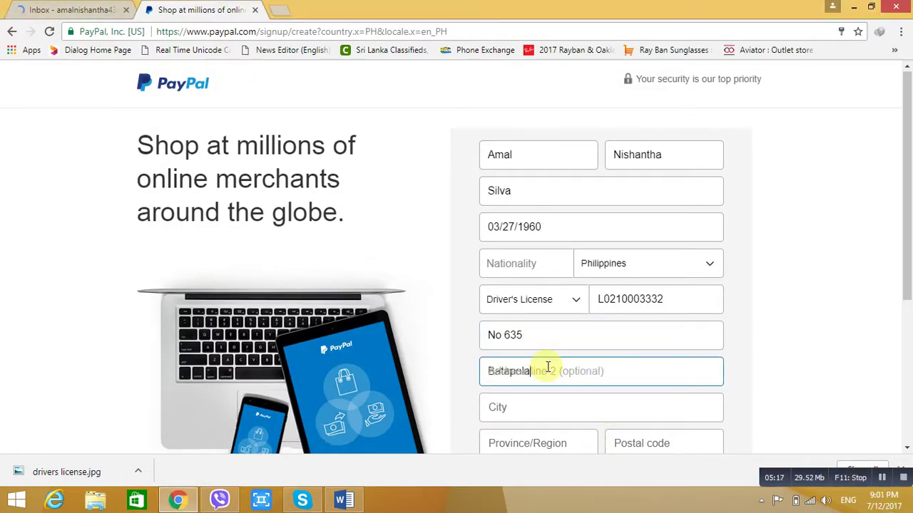
left_click(528, 403)
Copy the city name from the notes and paste it into the City field.
scroll(522, 400, "down", 2)
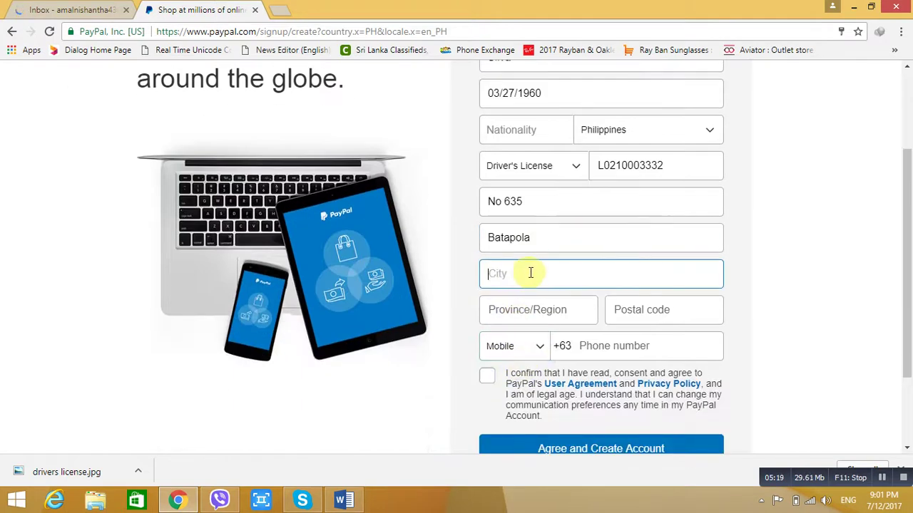
left_click(343, 500)
double_click(246, 216)
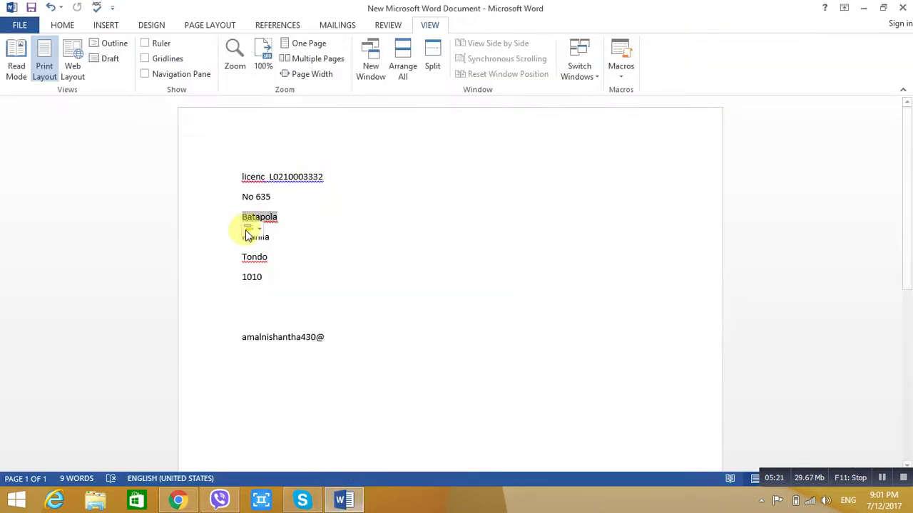
left_click(240, 244)
left_click_drag(243, 239, 265, 238)
key("ctrl+c")
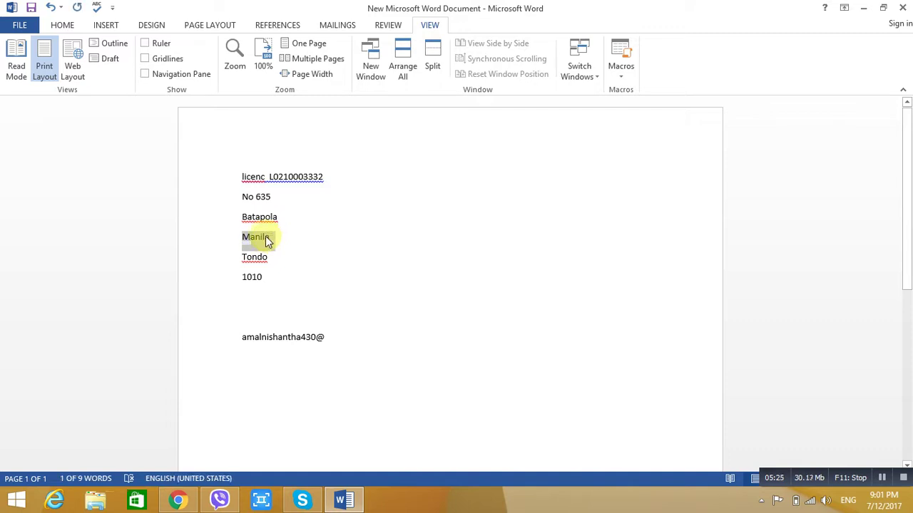
left_click(266, 237)
left_click(178, 500)
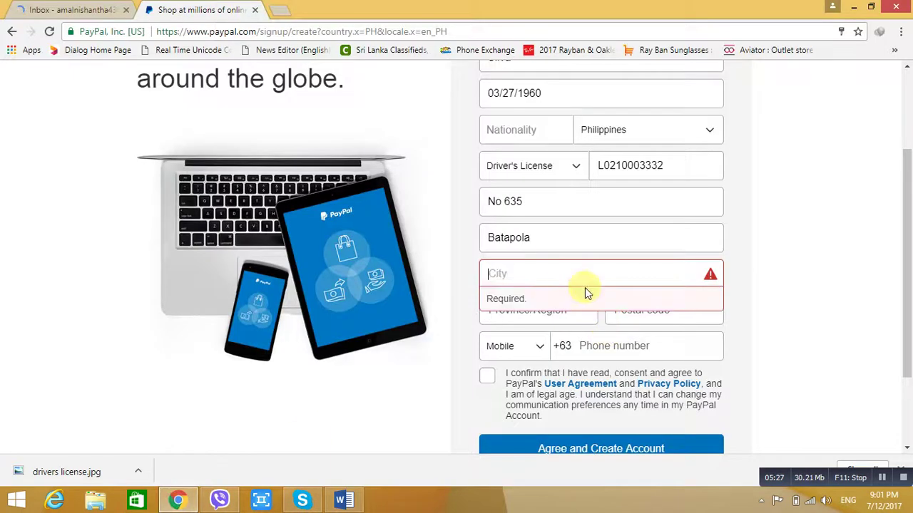
key("ctrl+v")
Fill in the province, postal code and the mobile number after +63.
left_click(535, 314)
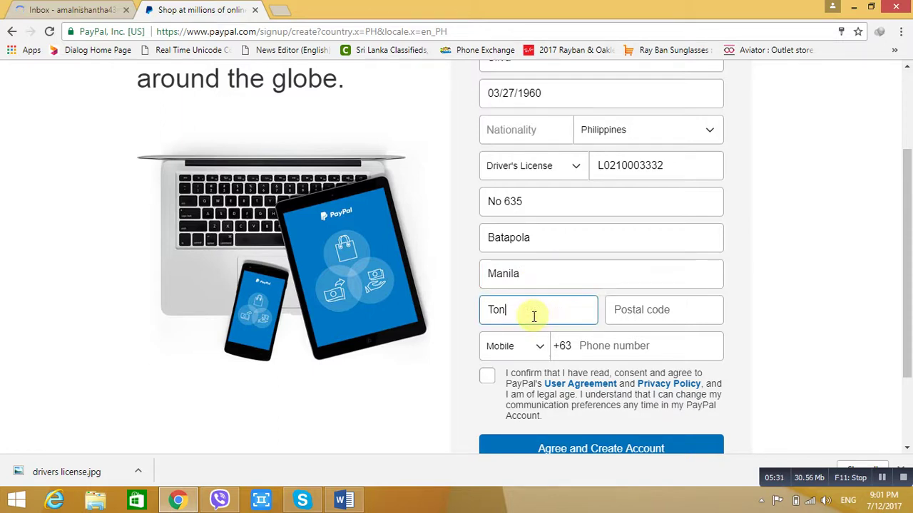
left_click(643, 321)
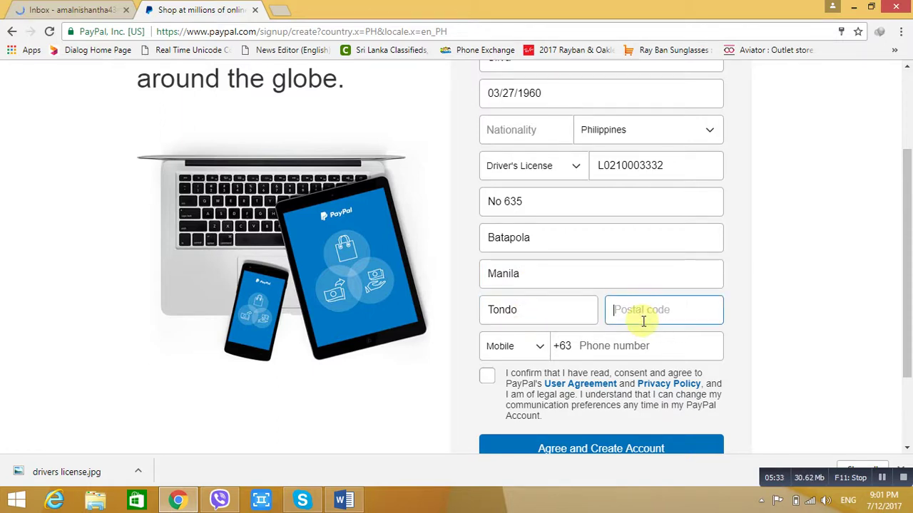
left_click(591, 347)
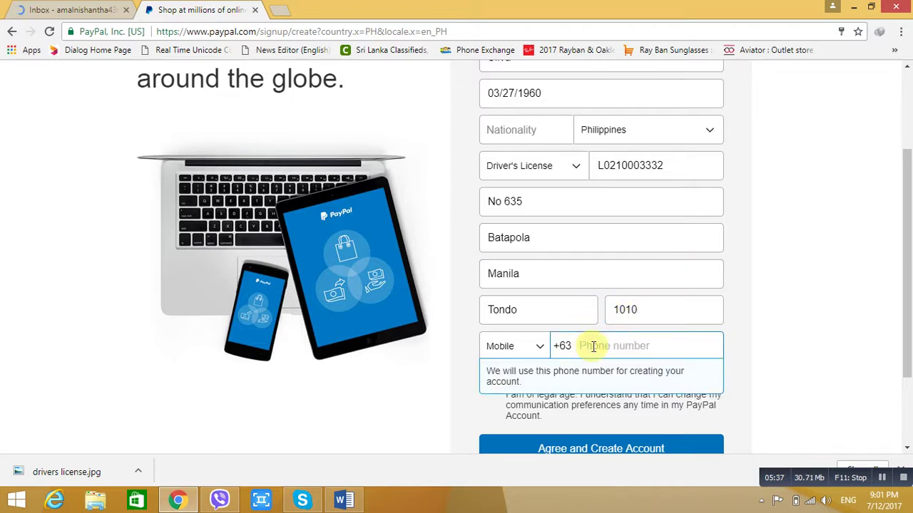
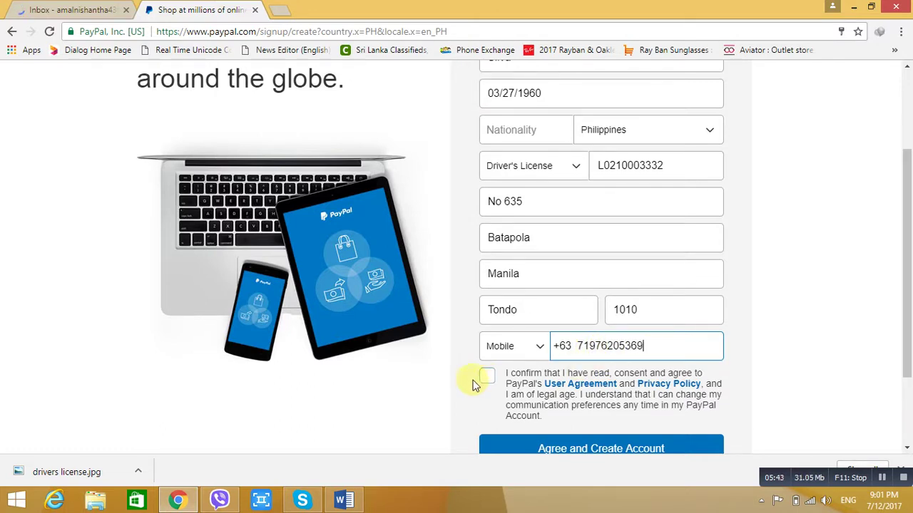
scroll(603, 77, "up", 2)
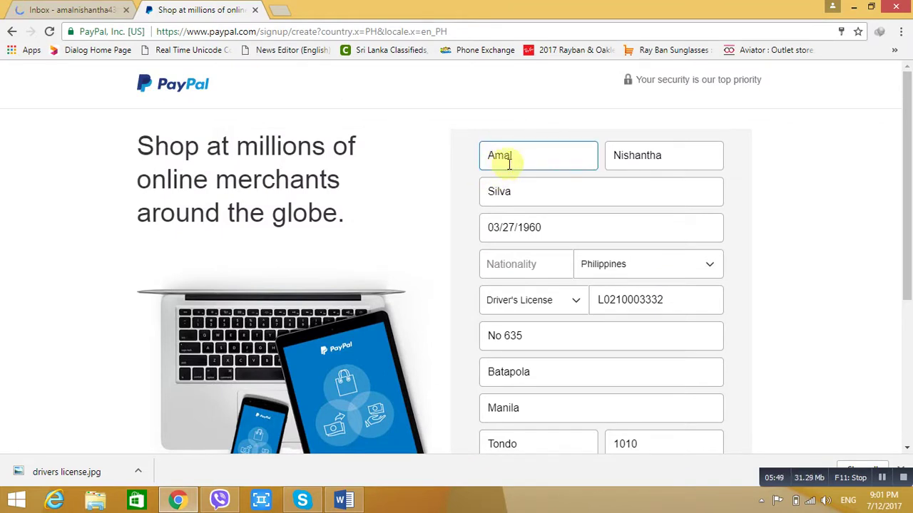
Check the name and birth-date entries, then tick the user agreement and privacy policy box.
left_click(619, 158)
left_click(536, 200)
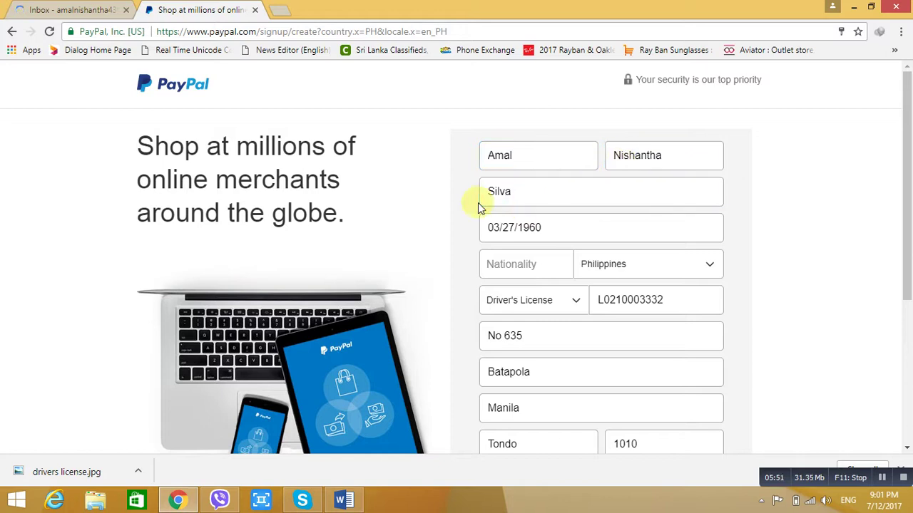
left_click(489, 229)
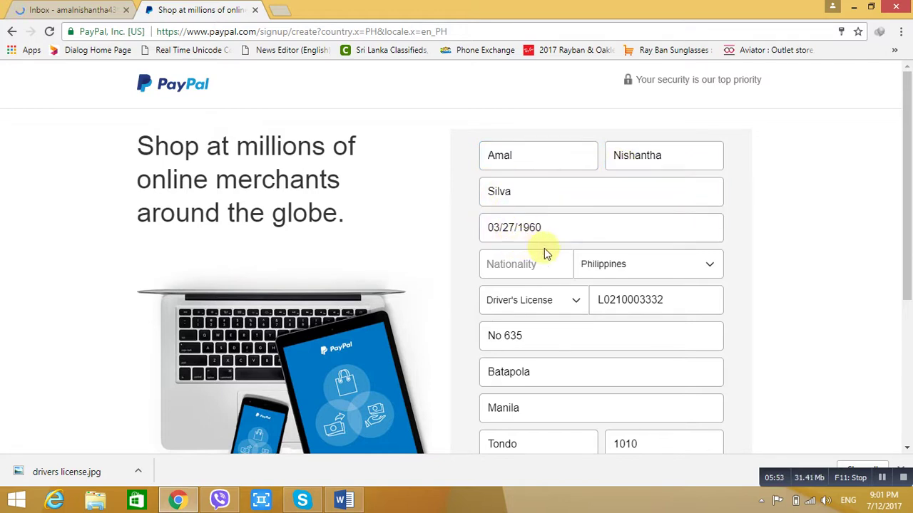
scroll(577, 322, "down", 2)
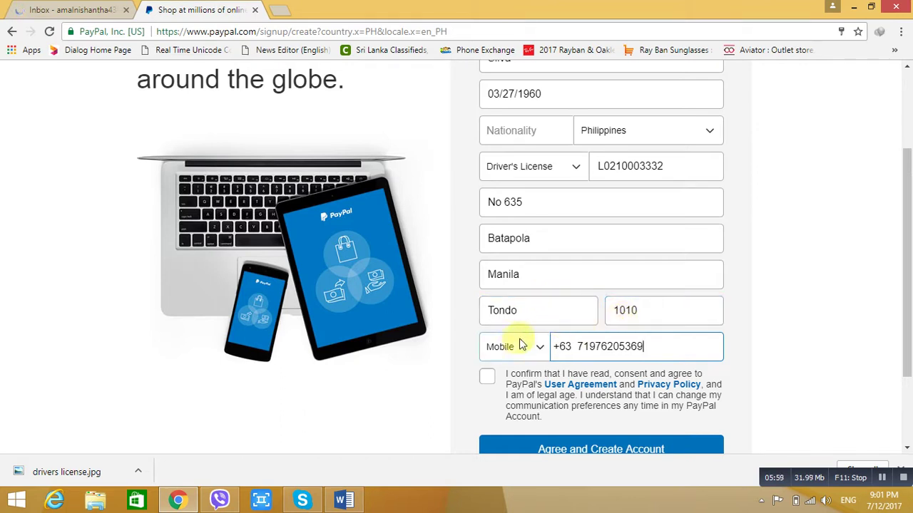
left_click(487, 378)
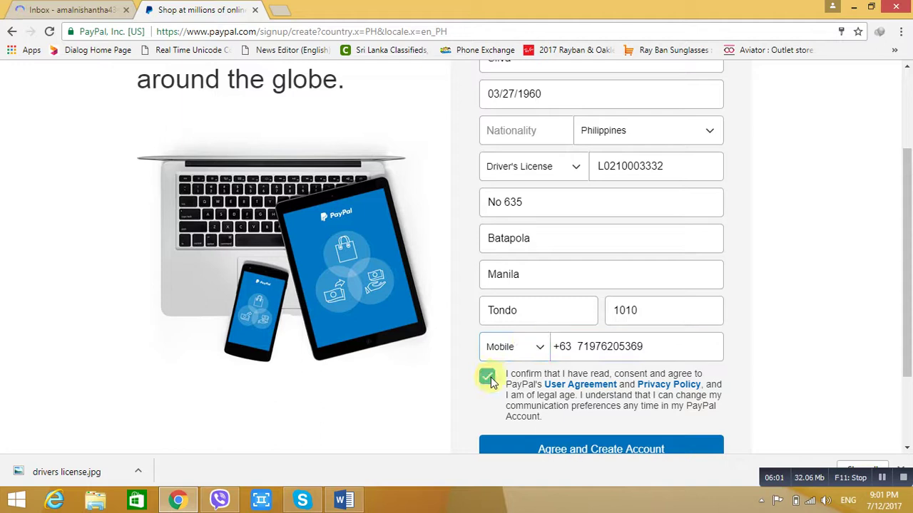
scroll(564, 356, "down", 3)
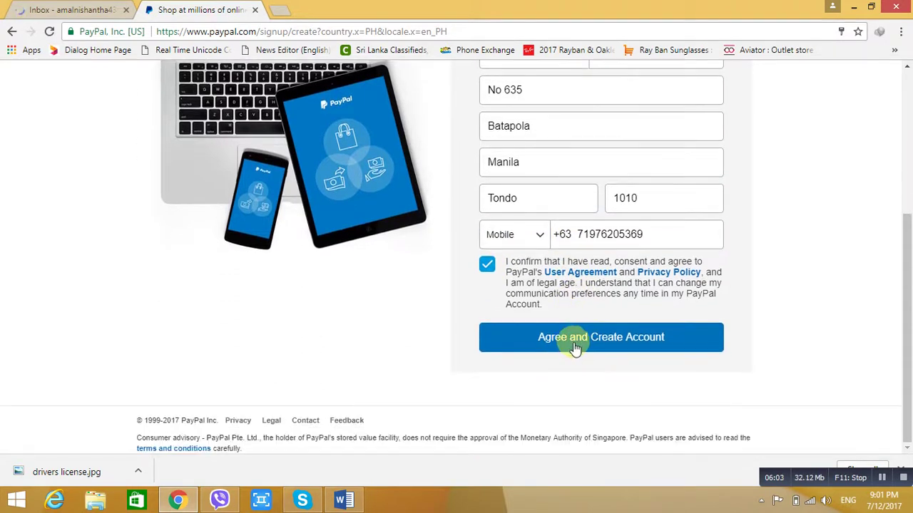
Create the PayPal account and postpone linking a card until later.
left_click(584, 344)
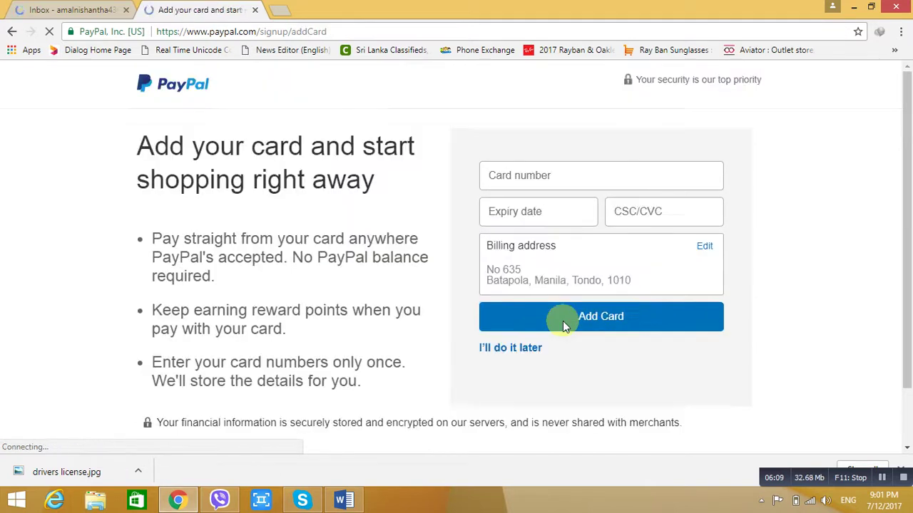
left_click(514, 347)
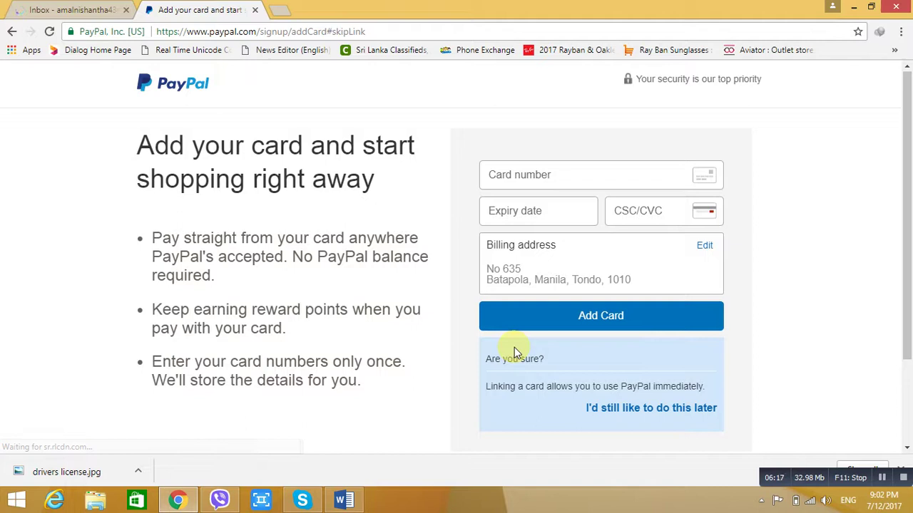
left_click(636, 405)
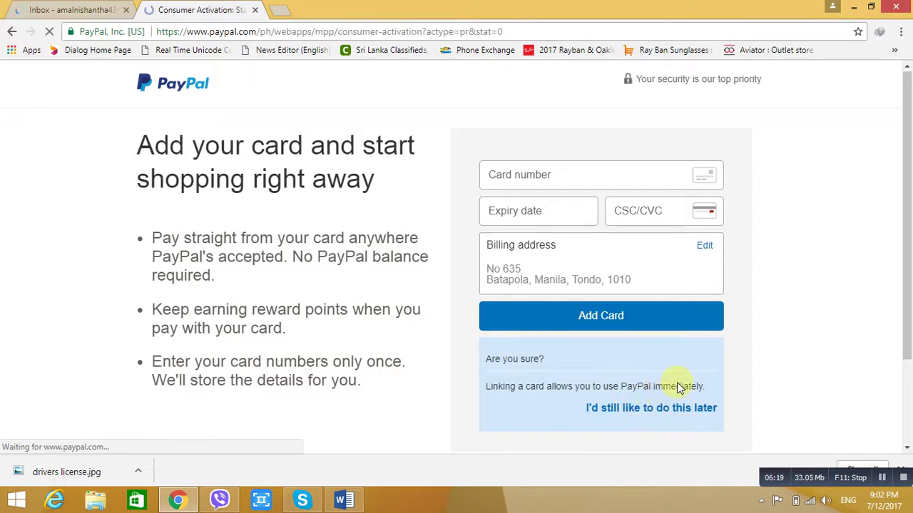
Open the Get Paid options and choose Sell on eBay.
scroll(677, 390, "down", 1)
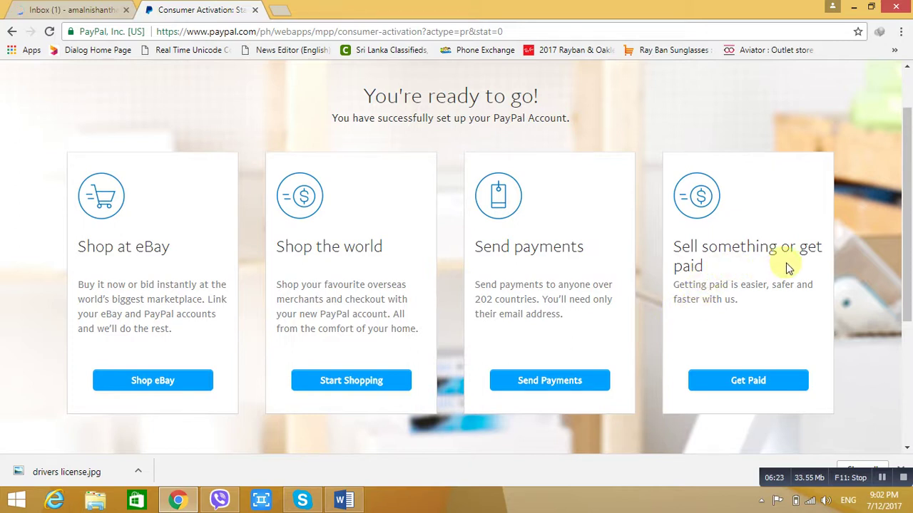
left_click(753, 384)
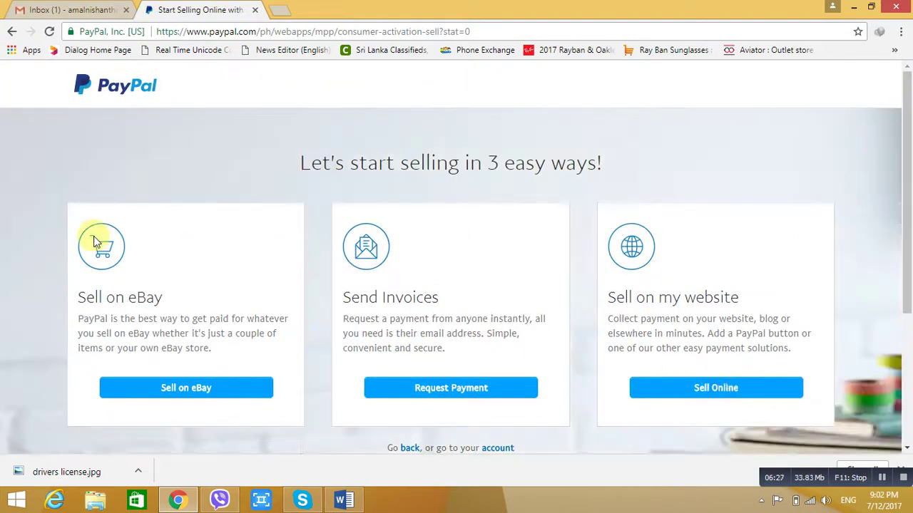
scroll(117, 232, "down", 3)
scroll(179, 249, "up", 3)
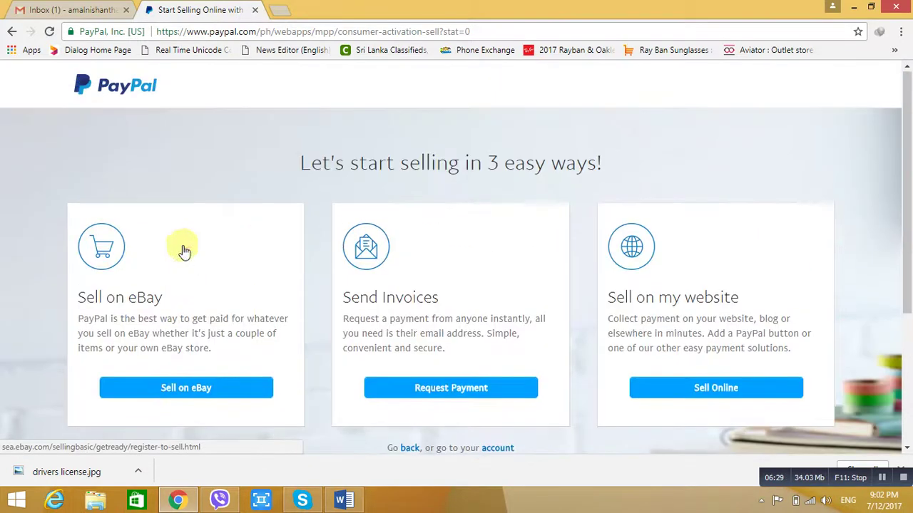
left_click(192, 391)
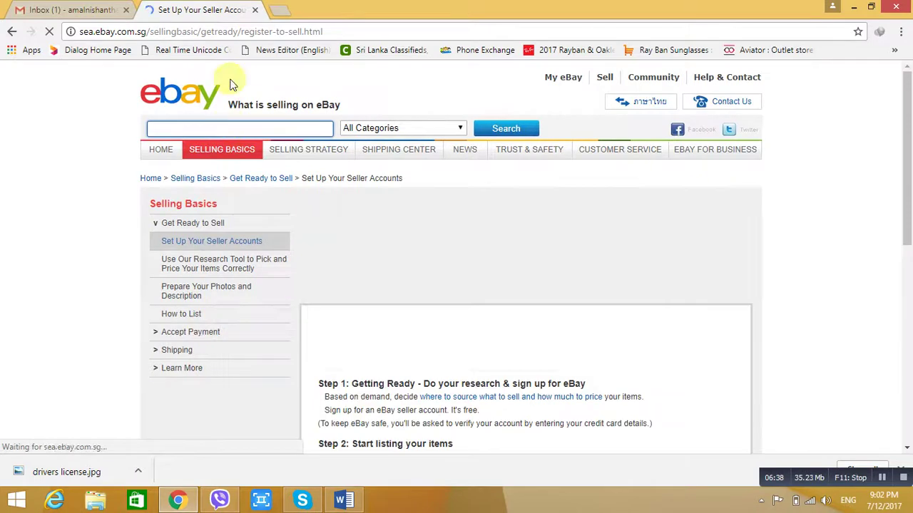
Close the eBay tab, open PayPal's welcome email in Gmail, and follow Confirm Email Address.
left_click(271, 10)
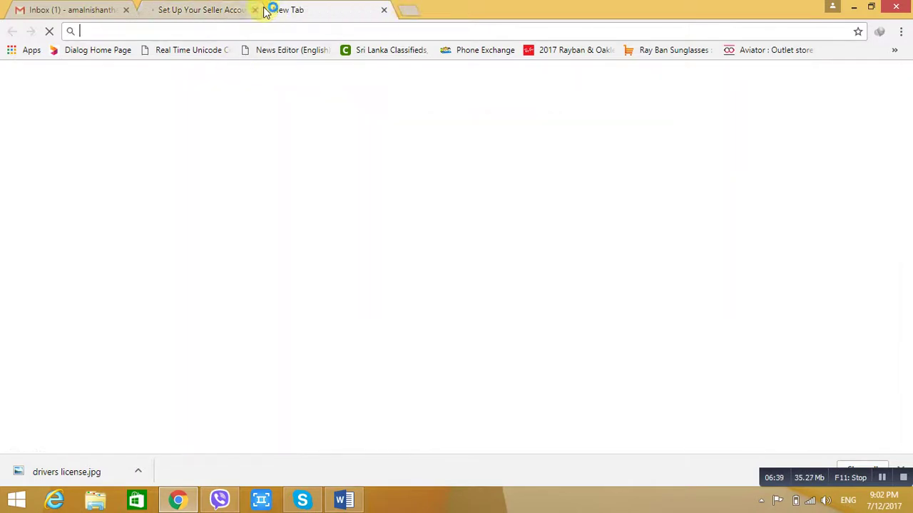
left_click(256, 10)
left_click(80, 10)
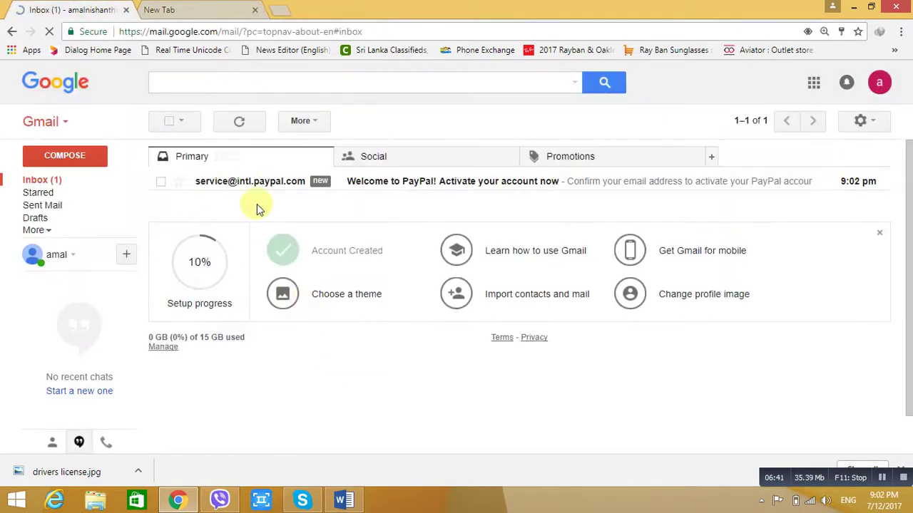
left_click(402, 182)
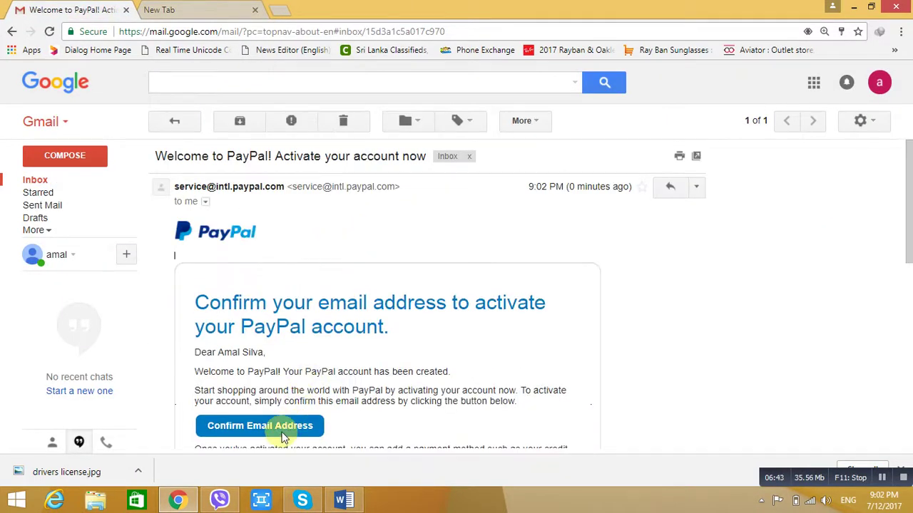
left_click(282, 428)
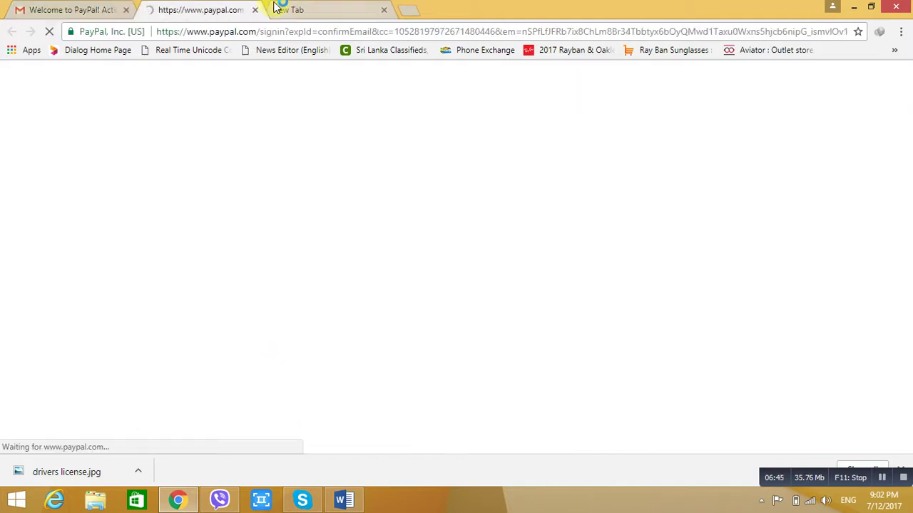
Close the empty tab and submit the account password to confirm the email.
left_click(382, 11)
left_click(429, 307)
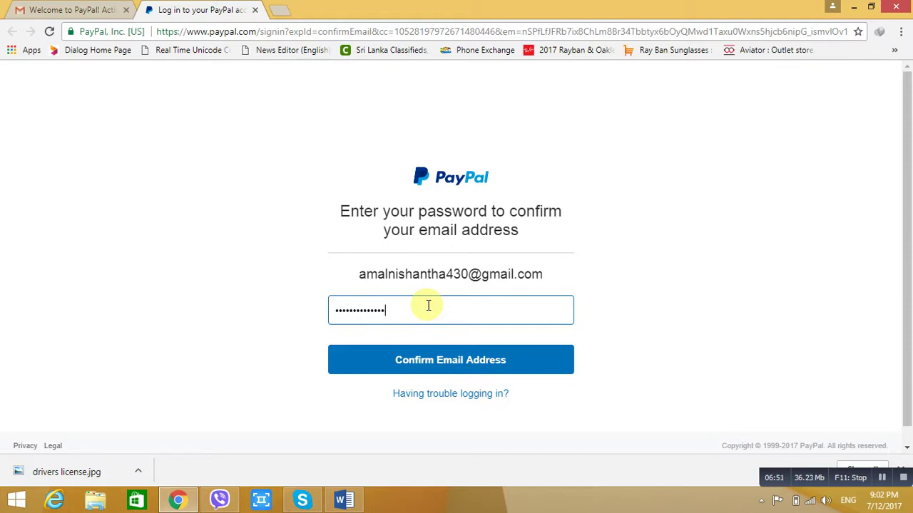
key("Return")
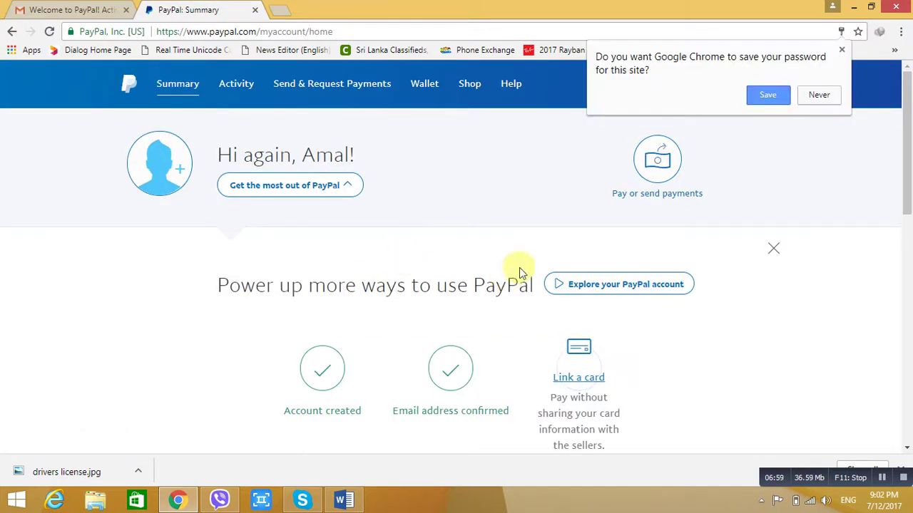
Decline saving the password and sign out of Gmail.
left_click(842, 51)
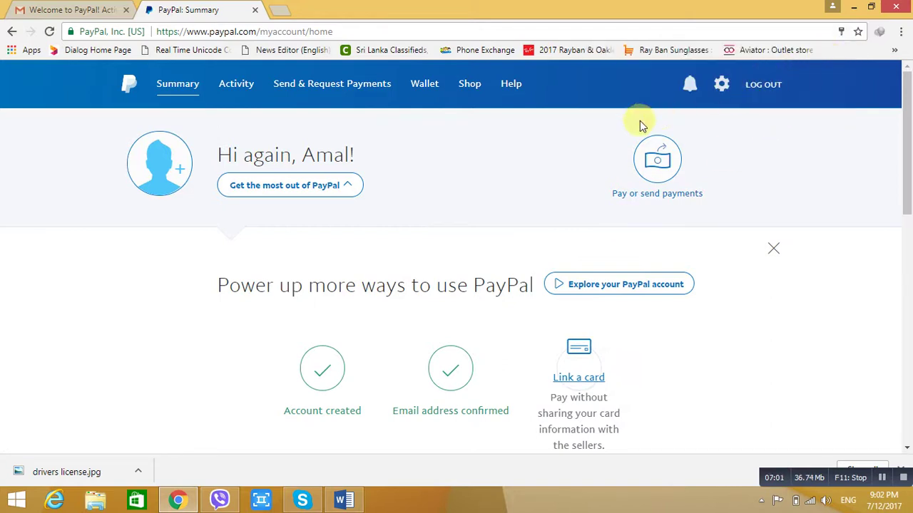
scroll(449, 192, "down", 4)
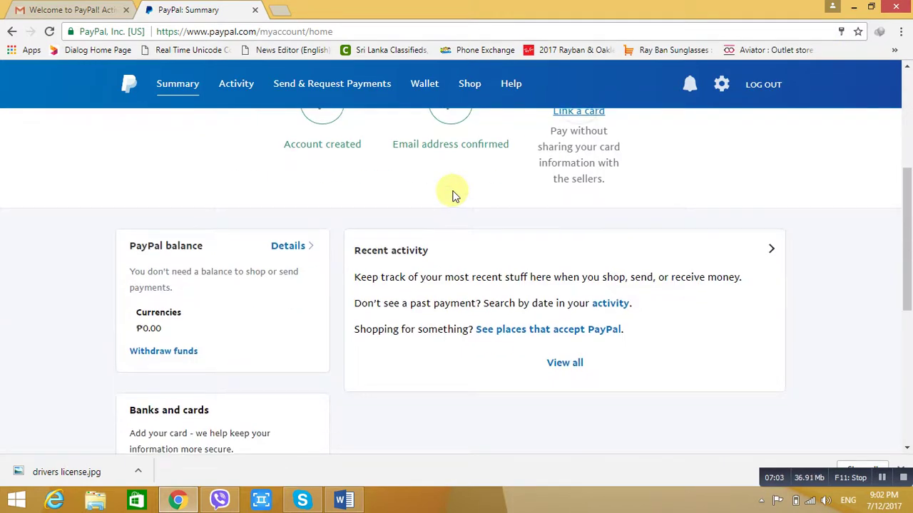
scroll(452, 193, "up", 2)
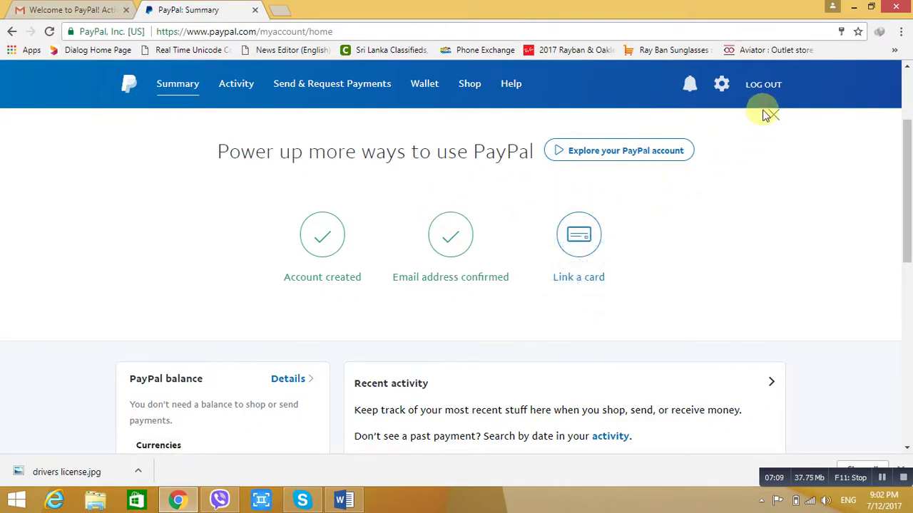
left_click(48, 5)
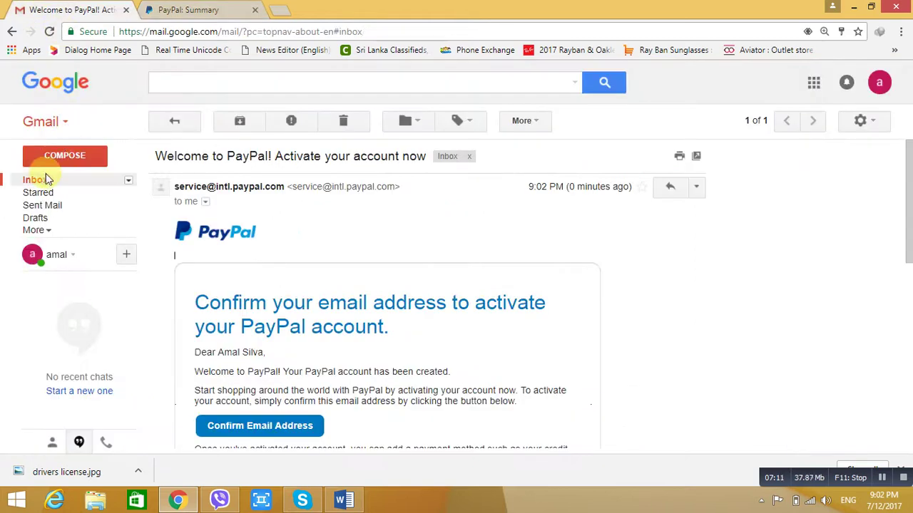
left_click(44, 177)
left_click(882, 84)
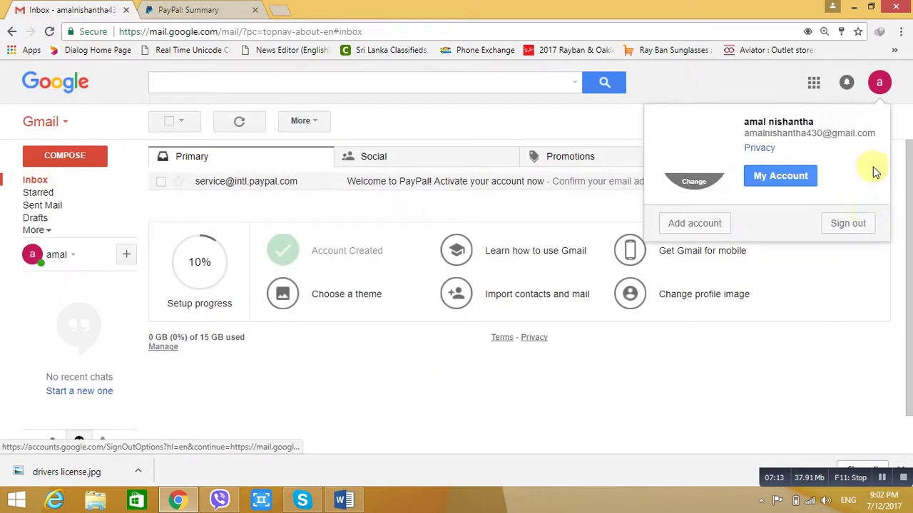
left_click(846, 224)
Log out of the PayPal account and close the browser.
left_click(235, 10)
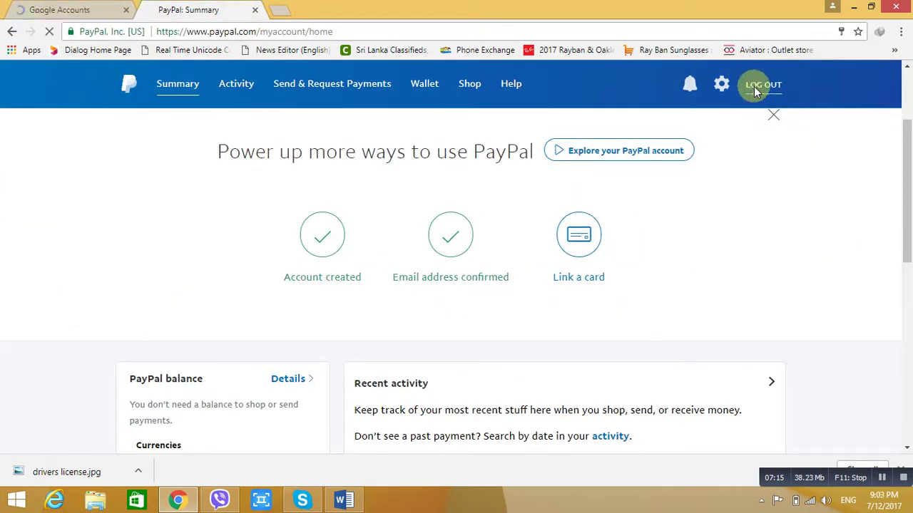
left_click(762, 84)
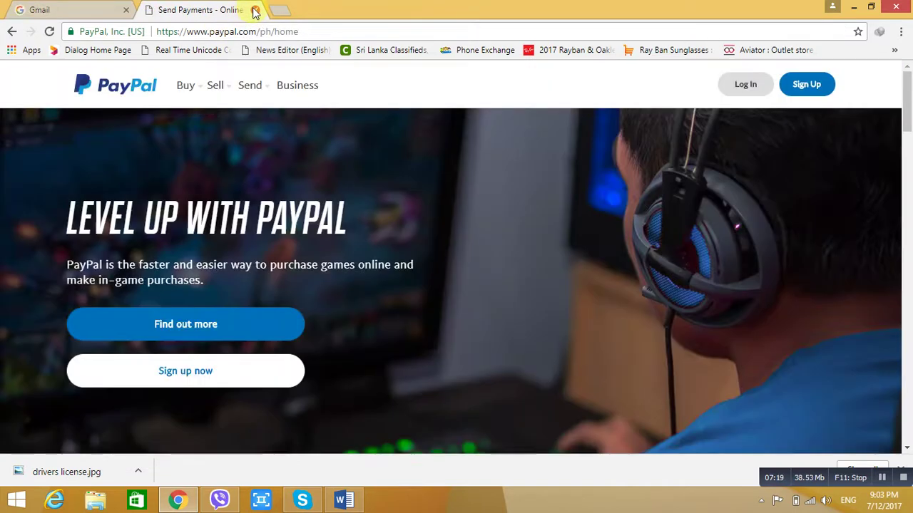
mouse_move(898, 7)
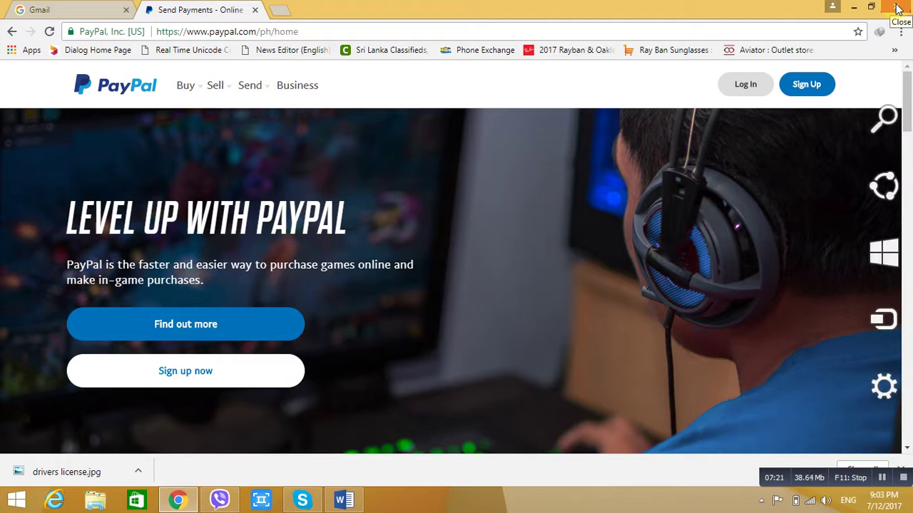
left_click(898, 7)
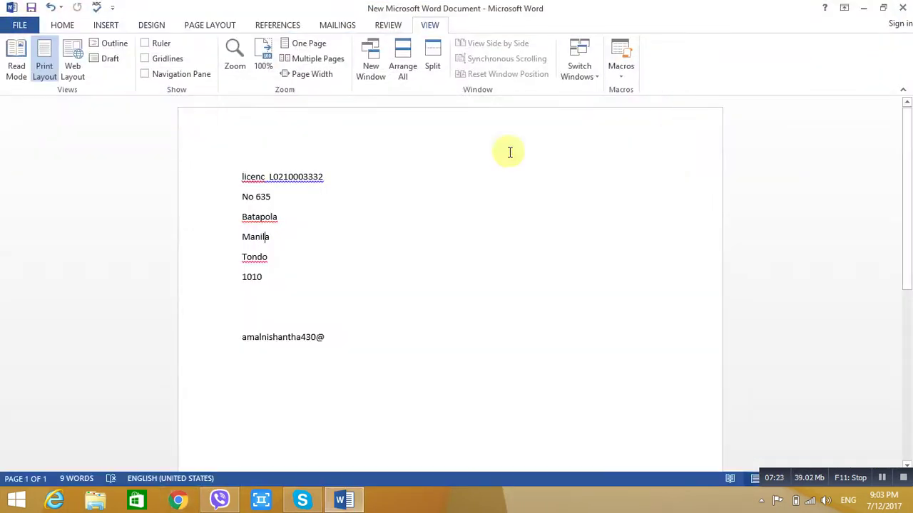
Minimize Word and open Screenshot (13) from This PC > Pictures > Screenshots.
left_click(864, 9)
right_click(358, 157)
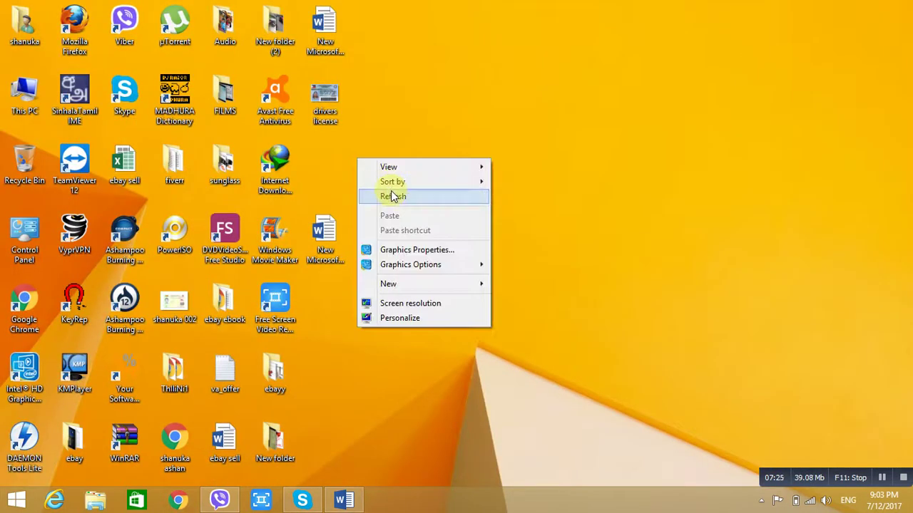
right_click(427, 162)
left_click(479, 203)
double_click(24, 91)
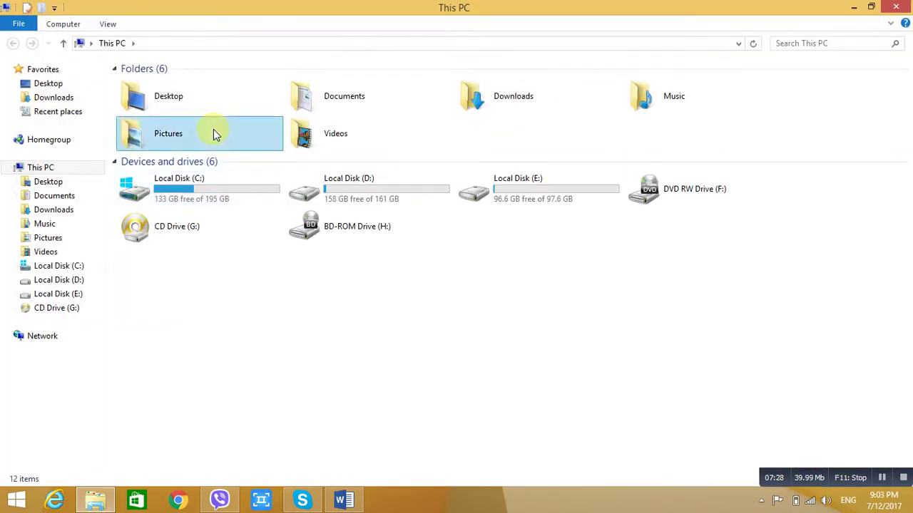
double_click(216, 135)
double_click(151, 102)
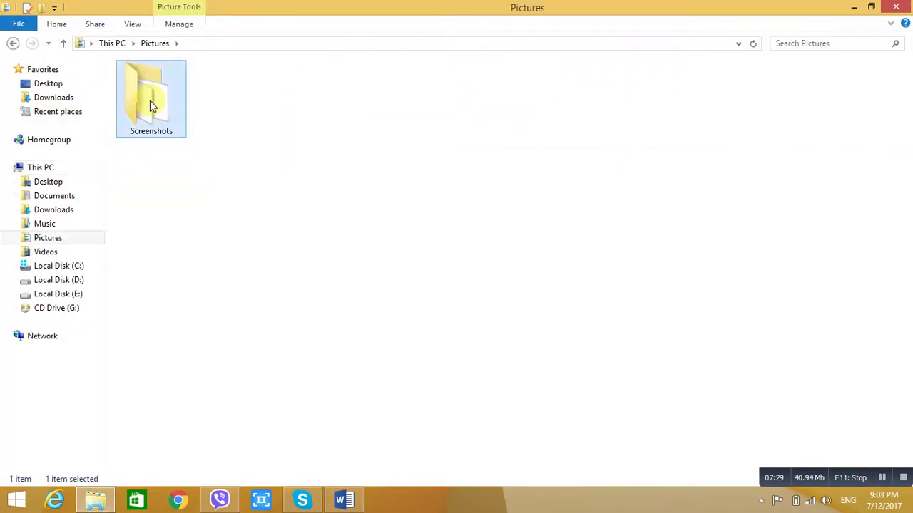
left_click(155, 88)
double_click(153, 87)
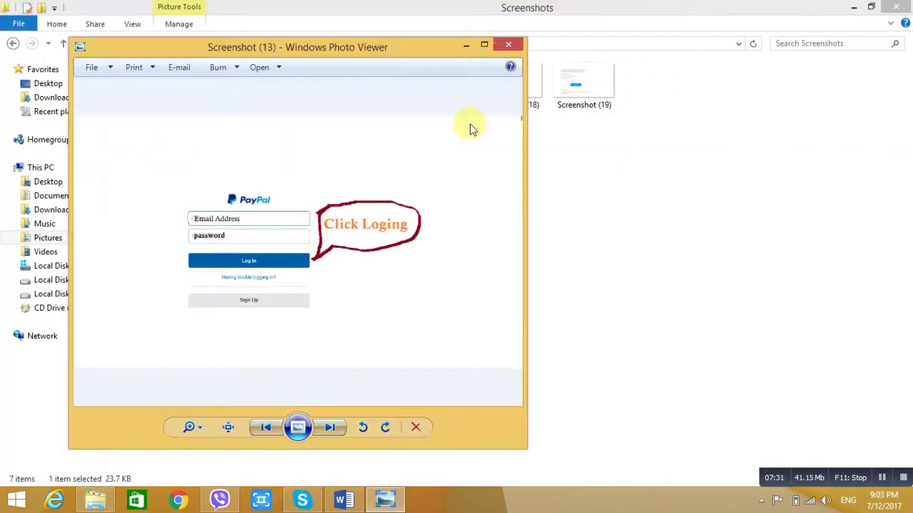
Maximize the viewer and step through Screenshots (14) and (15) to the Add a card image (16).
left_click(483, 46)
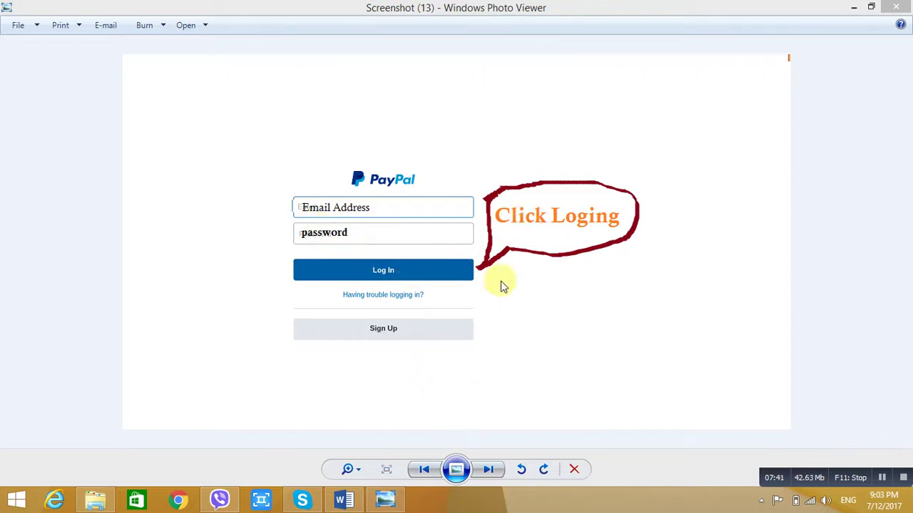
left_click(487, 469)
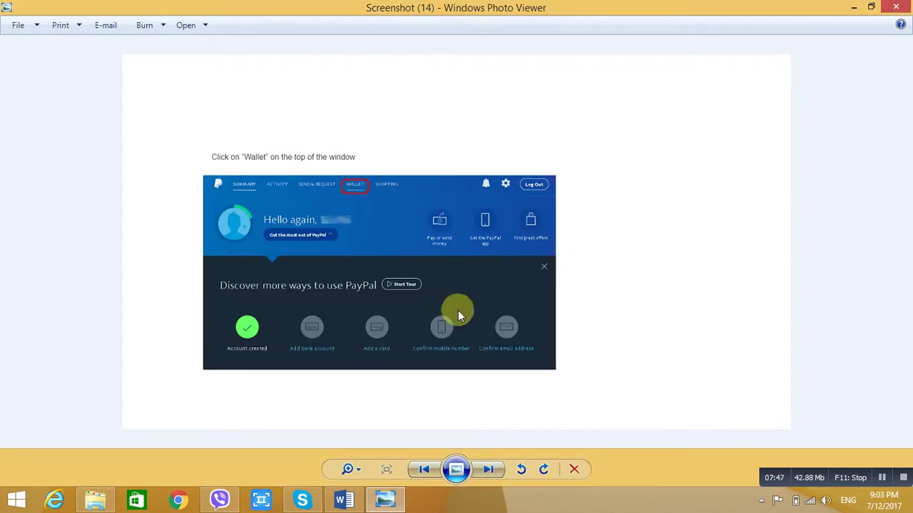
left_click(485, 471)
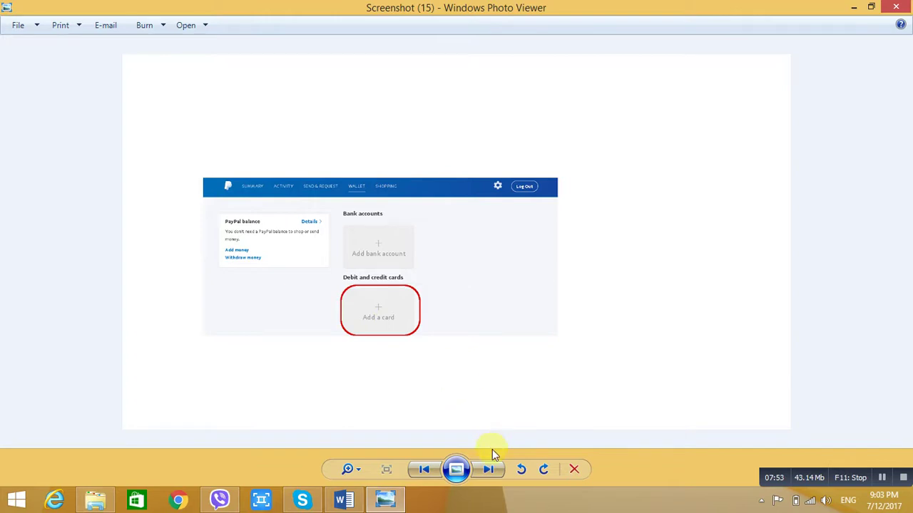
scroll(413, 309, "up", 2)
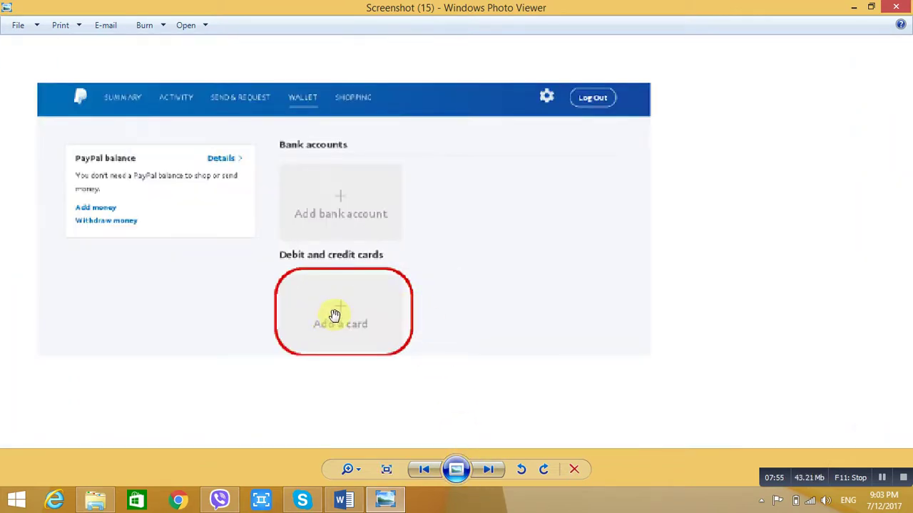
left_click(489, 469)
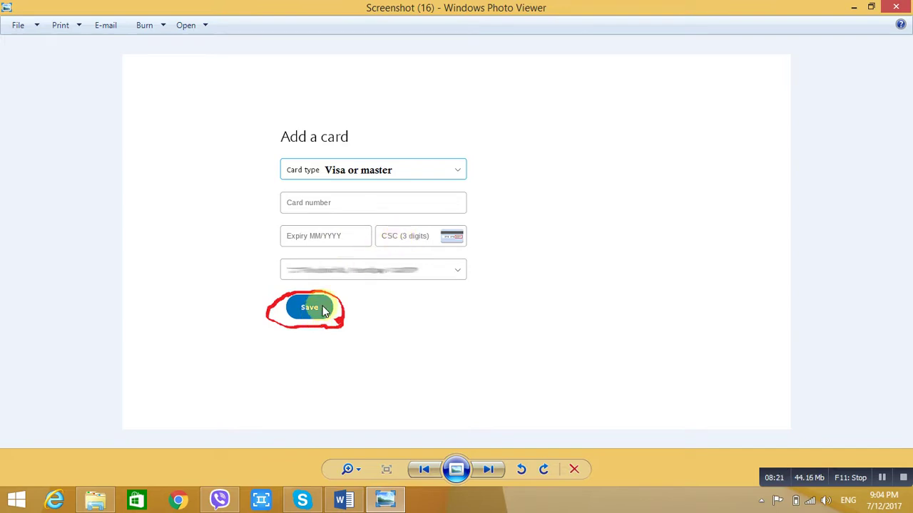
Step through Screenshots (17) to (19), wrap back to (13), and minimize the viewer.
left_click(488, 469)
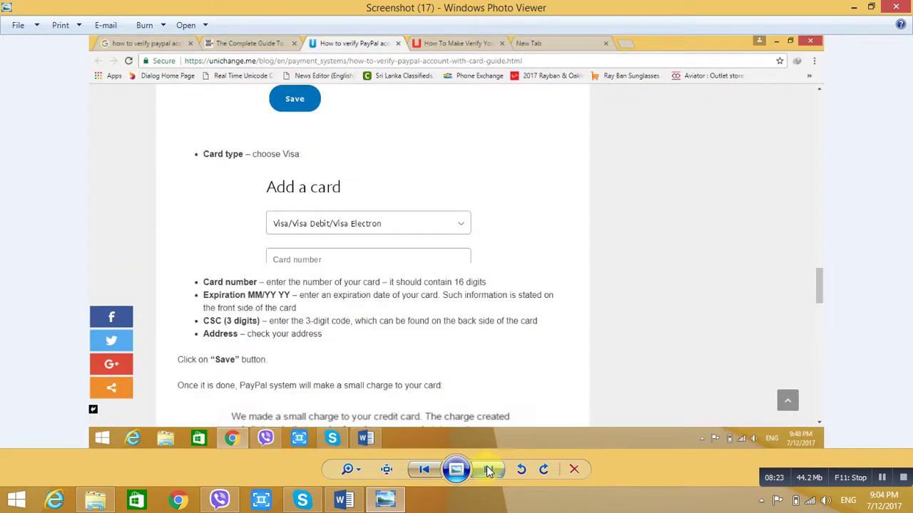
left_click(488, 472)
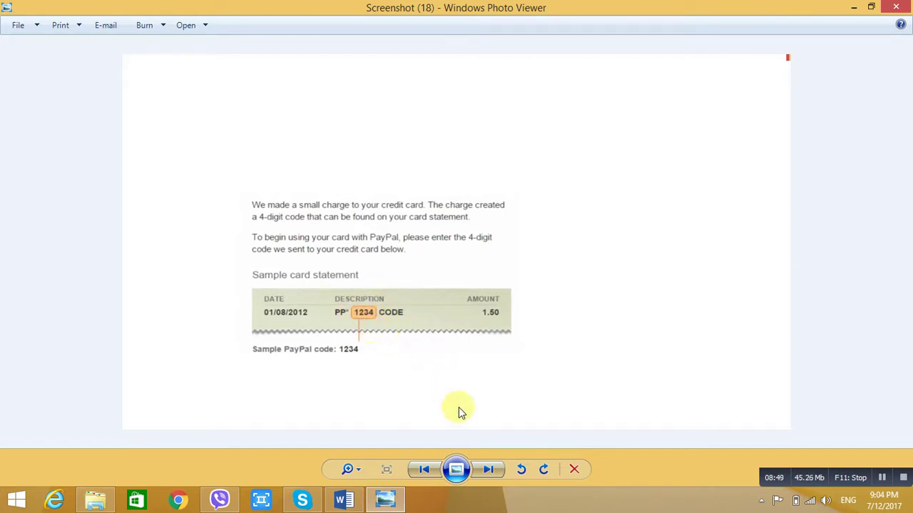
left_click(488, 468)
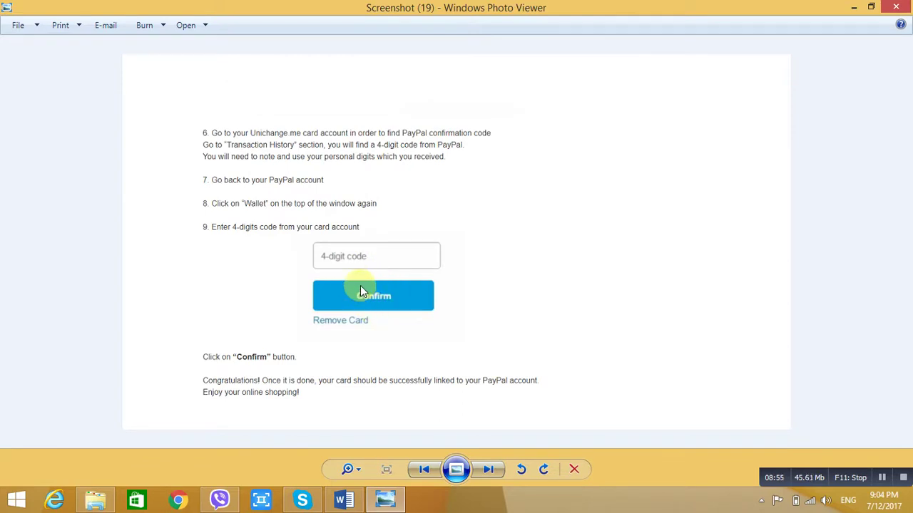
left_click(488, 470)
left_click(853, 6)
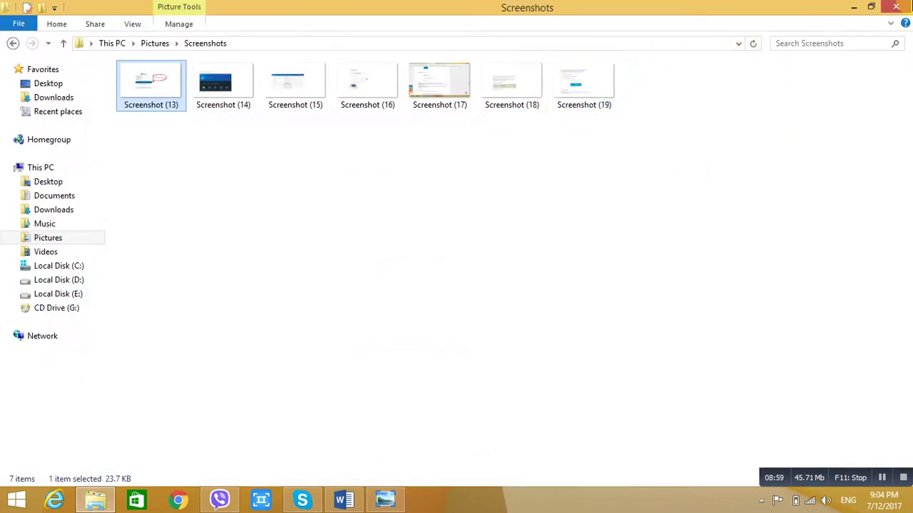
Minimize the Screenshots folder and refresh the desktop repeatedly from its right-click menu.
left_click(856, 7)
right_click(472, 169)
left_click(503, 205)
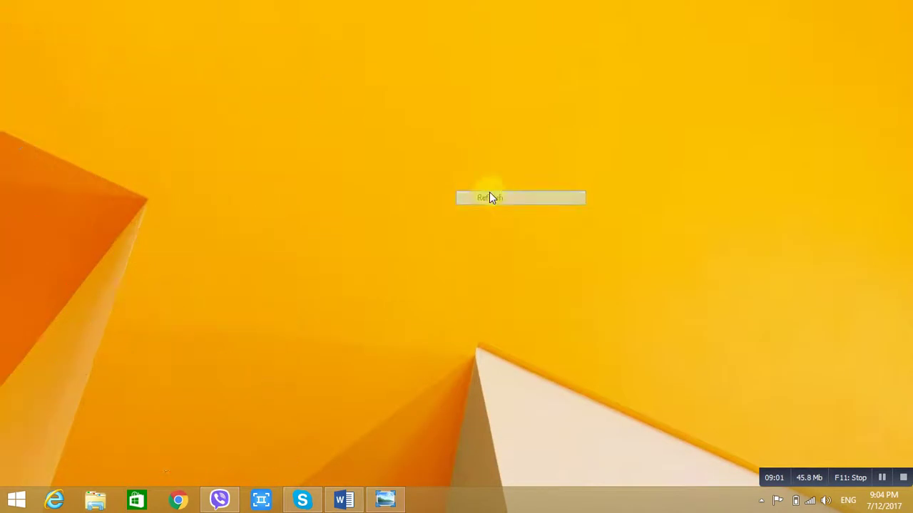
right_click(478, 187)
left_click(512, 223)
right_click(480, 178)
left_click(507, 213)
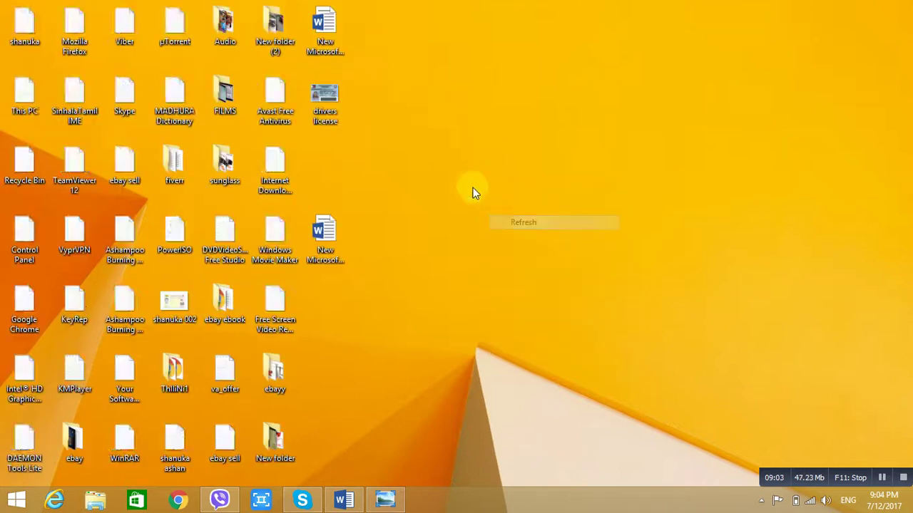
right_click(473, 189)
left_click(502, 224)
right_click(485, 184)
left_click(508, 216)
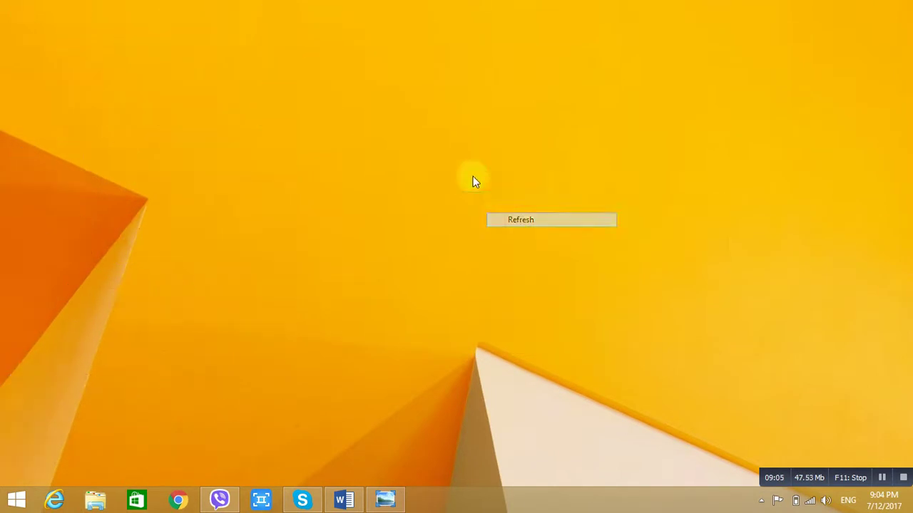
right_click(473, 180)
left_click(499, 212)
right_click(477, 179)
left_click(490, 211)
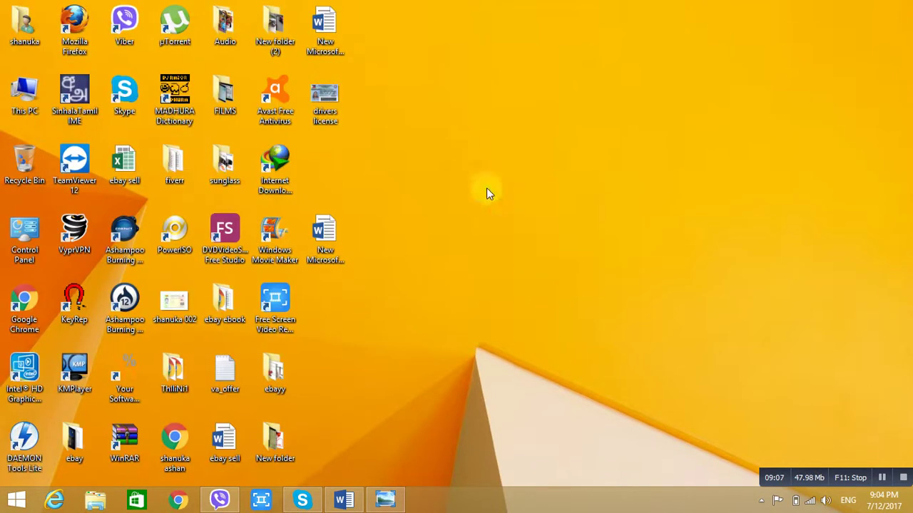
right_click(474, 179)
left_click(501, 224)
right_click(475, 177)
left_click(503, 214)
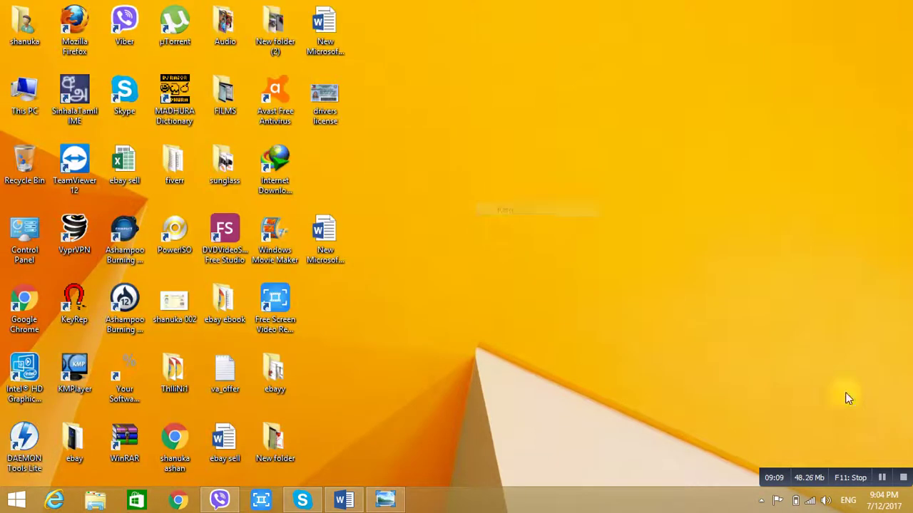